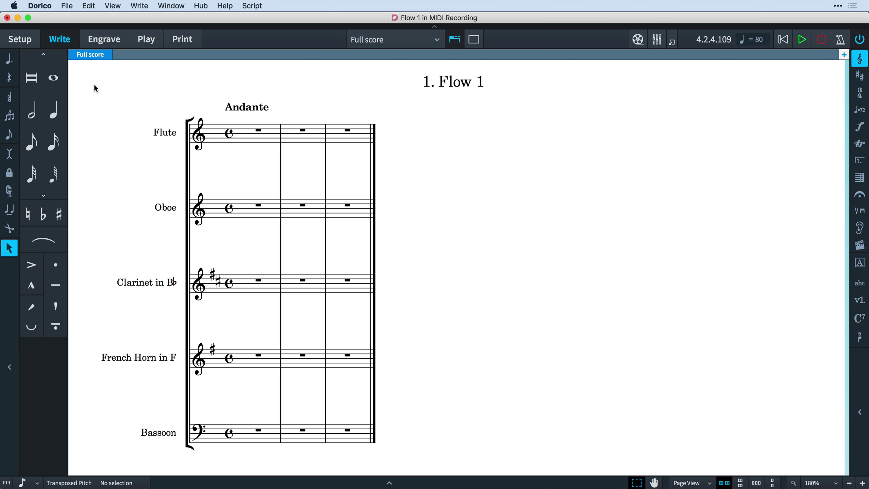
- Enable all five Yamaha MX Series ports as MIDI input devices in Play preferences, then close Preferences
left_click(39, 6)
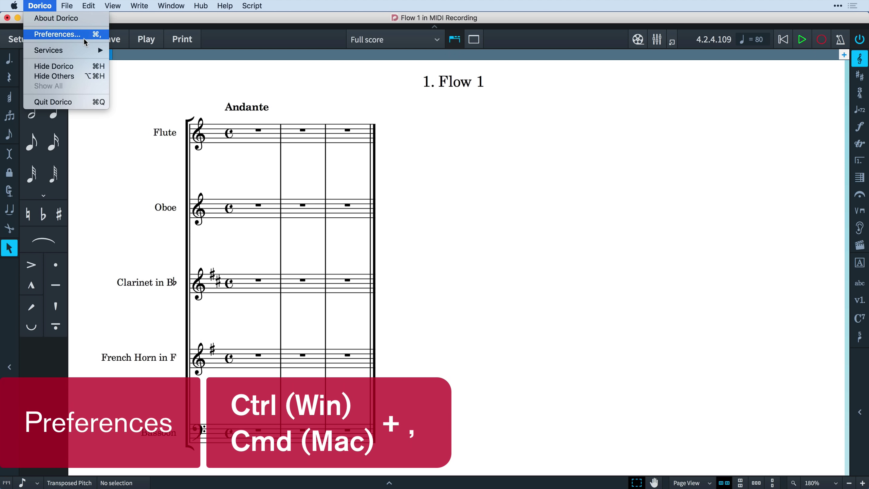
left_click(85, 43)
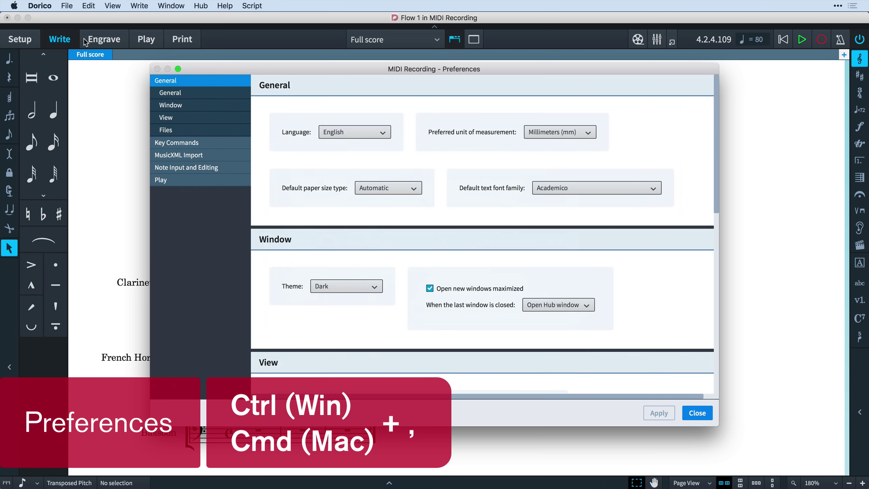
left_click(225, 181)
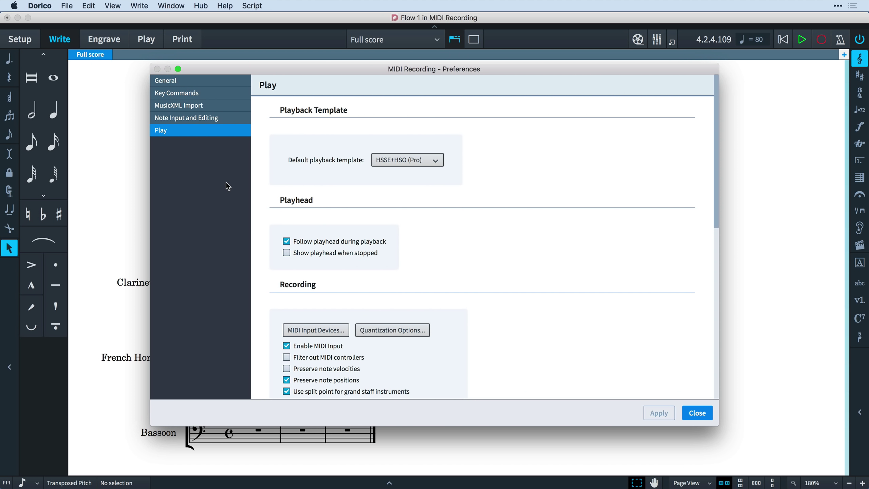
left_click(345, 335)
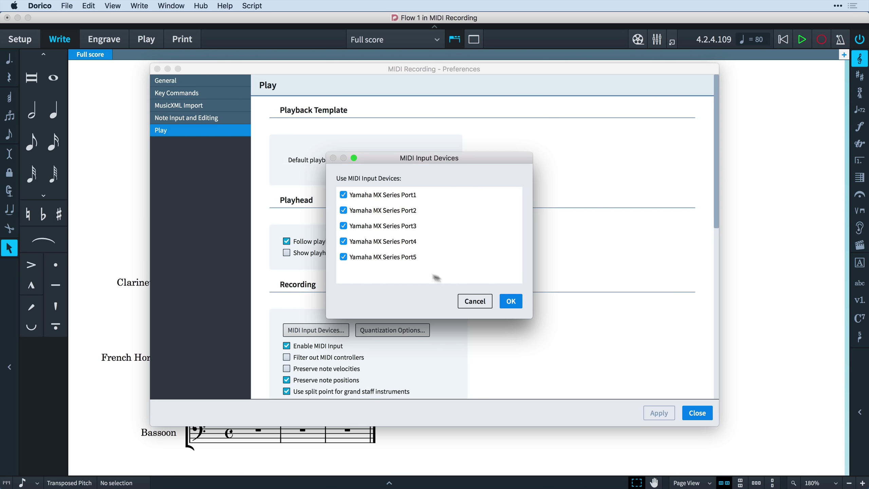
left_click(510, 301)
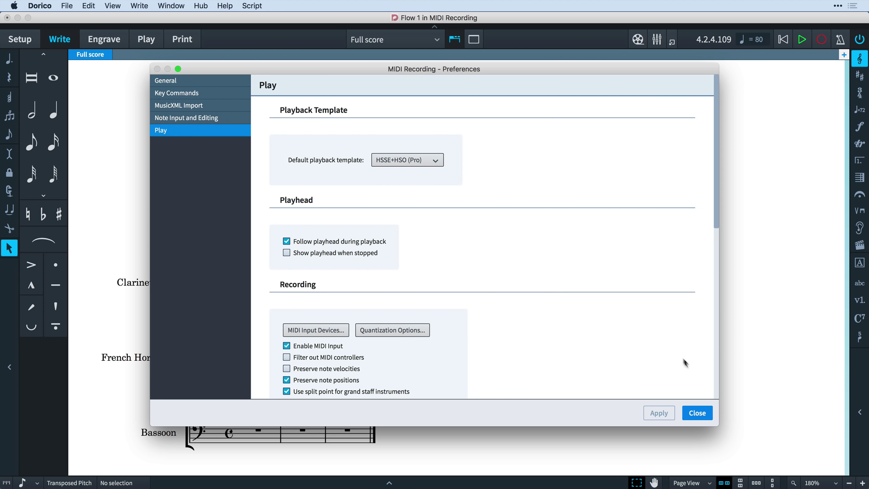
left_click(702, 413)
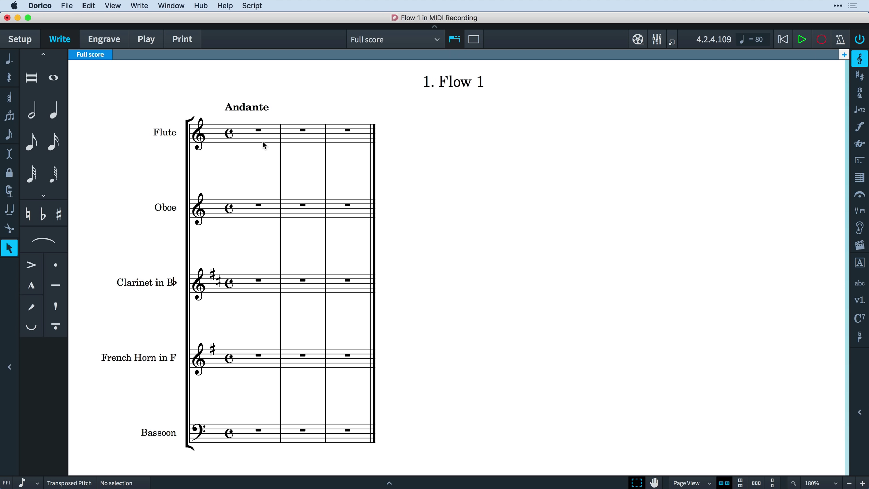
- Add 24 bars from the Flute's bar 1 rest, then select the Clarinet bar 1 rest
left_click(259, 130)
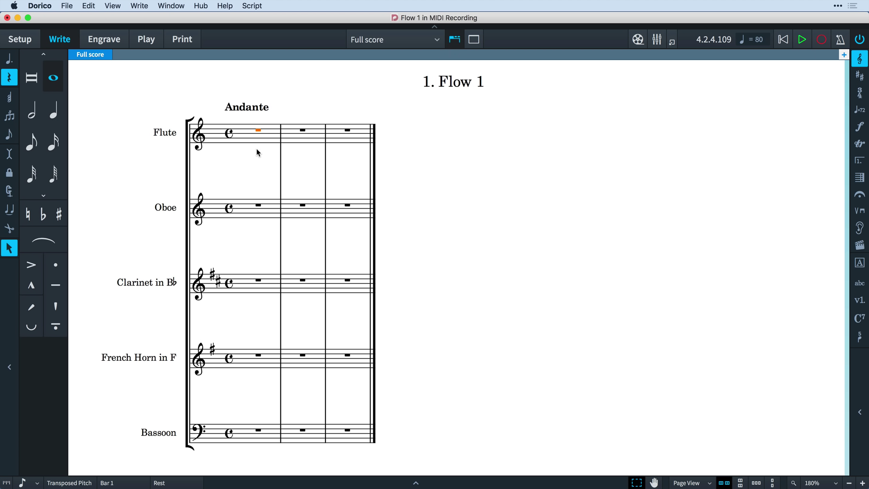
key("shift+t")
key("BackSpace")
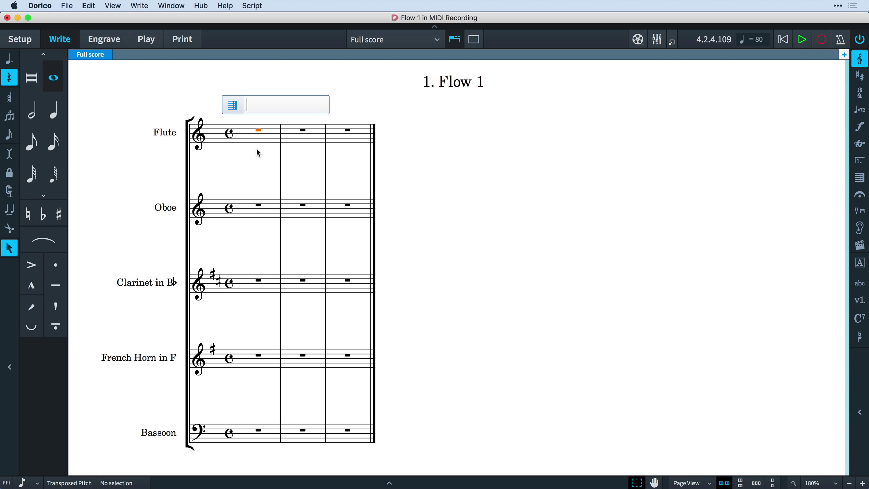
type("24")
key("Return")
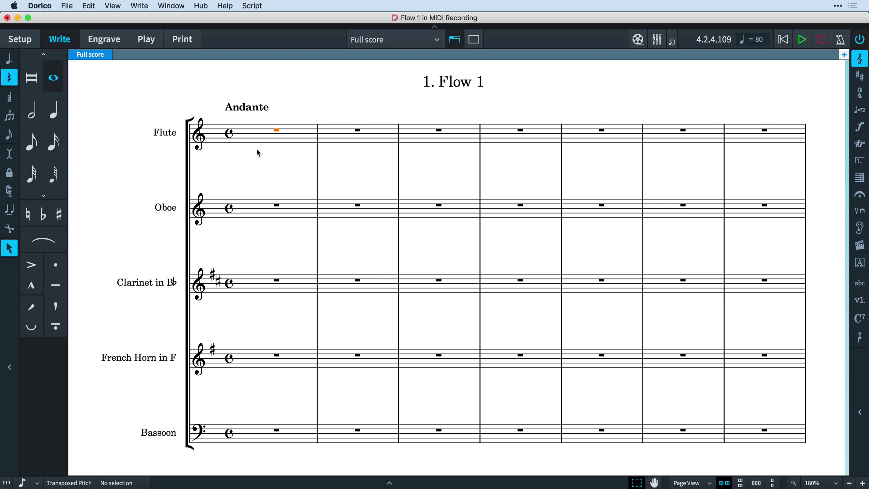
left_click(303, 283)
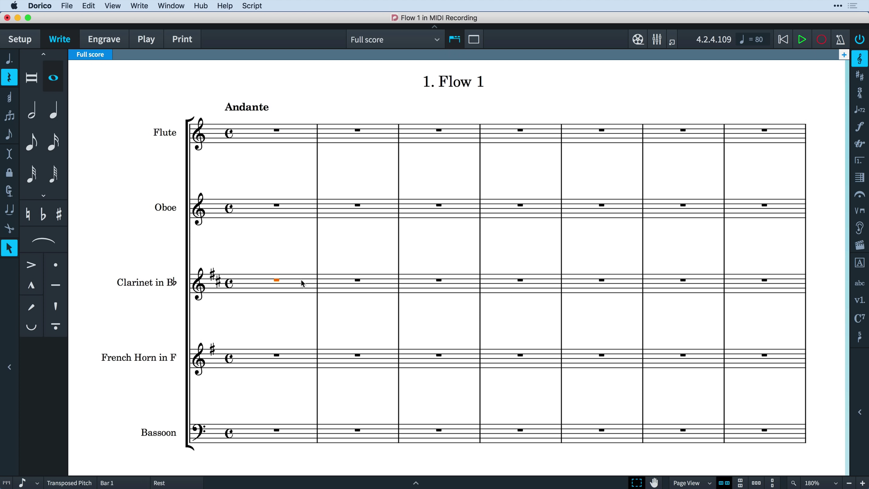
- Record a MIDI take into the Clarinet staff from bar 1, then stop recording
left_click(827, 45)
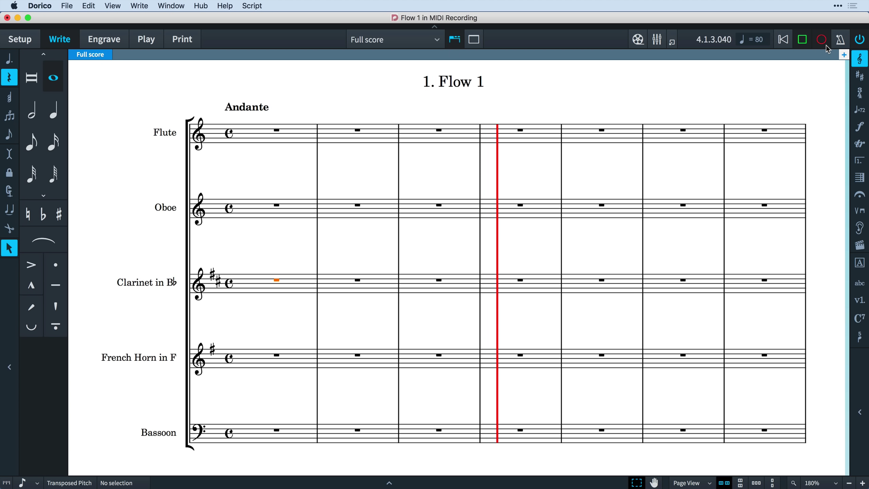
left_click(803, 41)
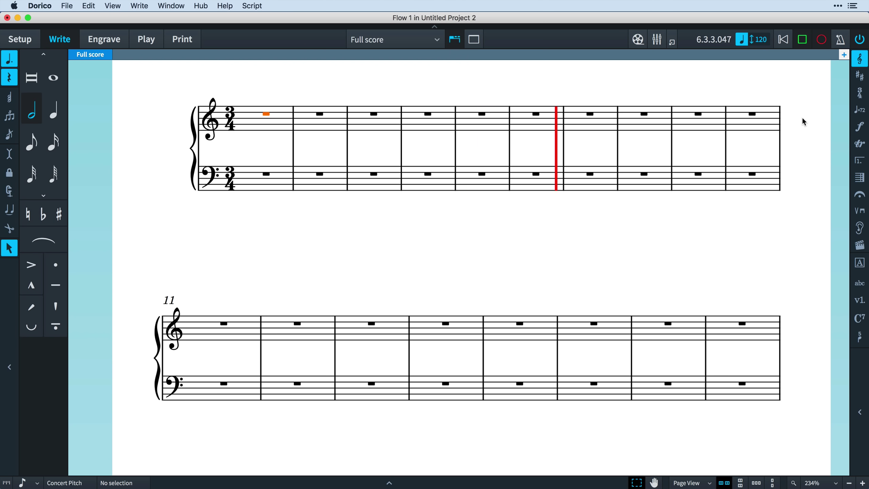
- Stop the piano recording, then check MIDI input latency compensation in Play preferences
left_click(803, 40)
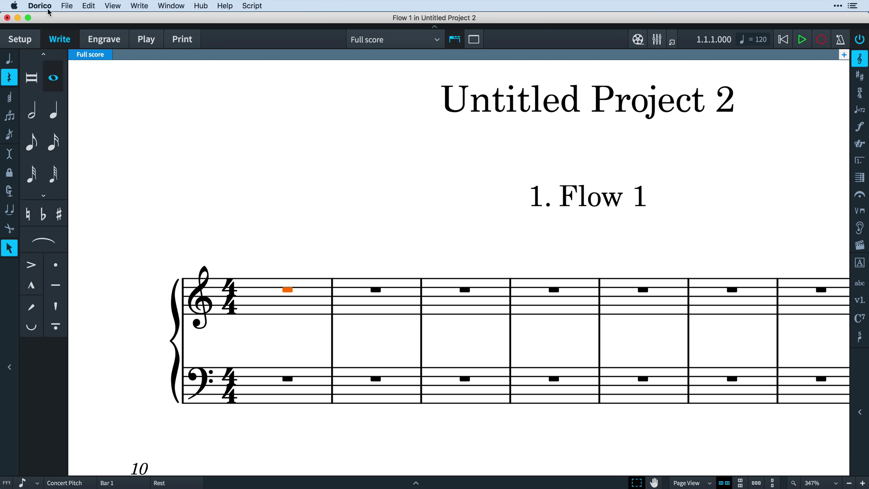
left_click(42, 6)
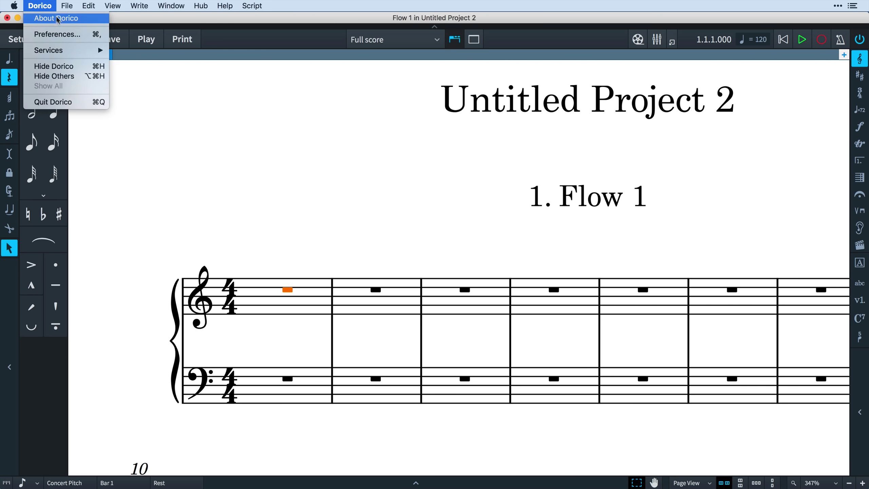
left_click(73, 35)
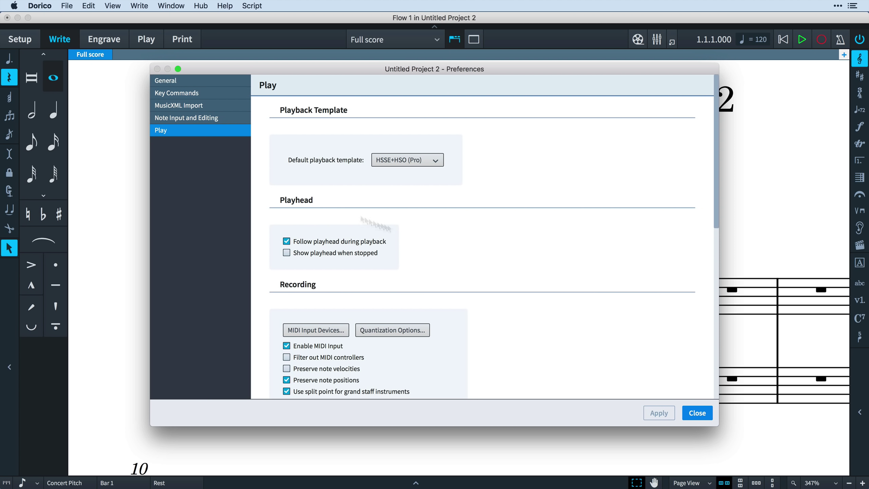
left_click_drag(715, 209, 718, 245)
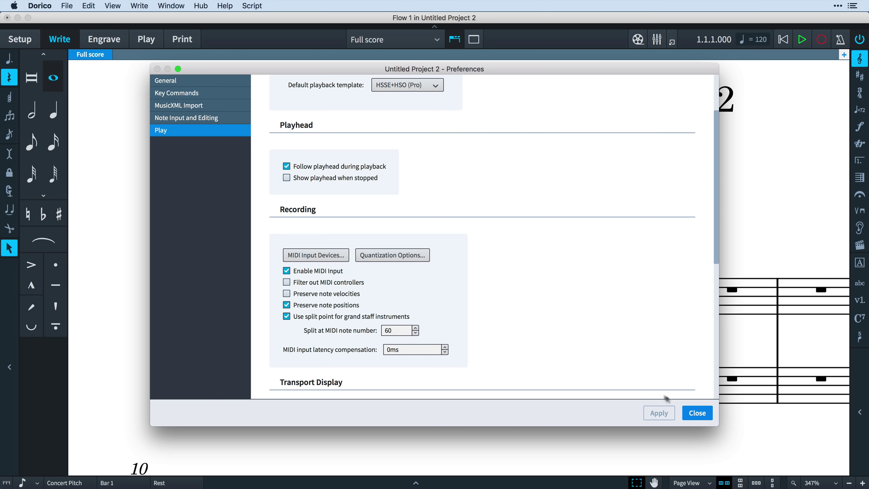
left_click(696, 413)
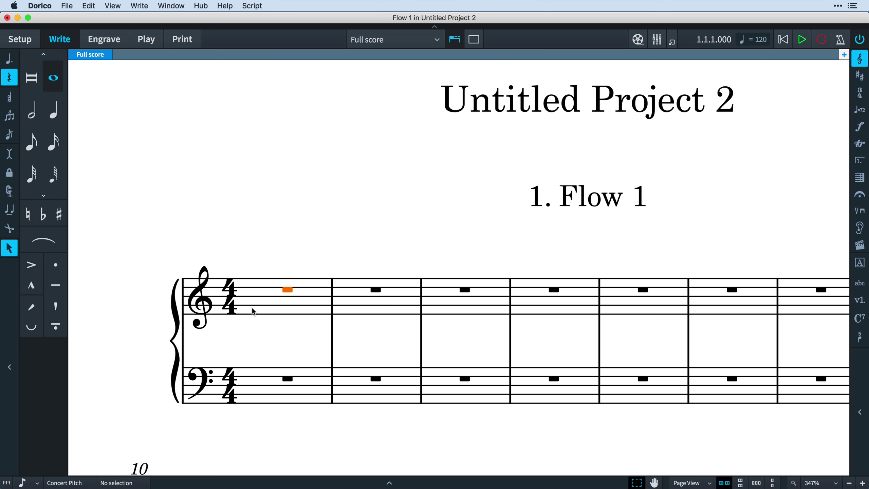
- Start note input at the piano passage's first bar, turn on chord input, then exit note input
scroll(252, 307, "up", 5)
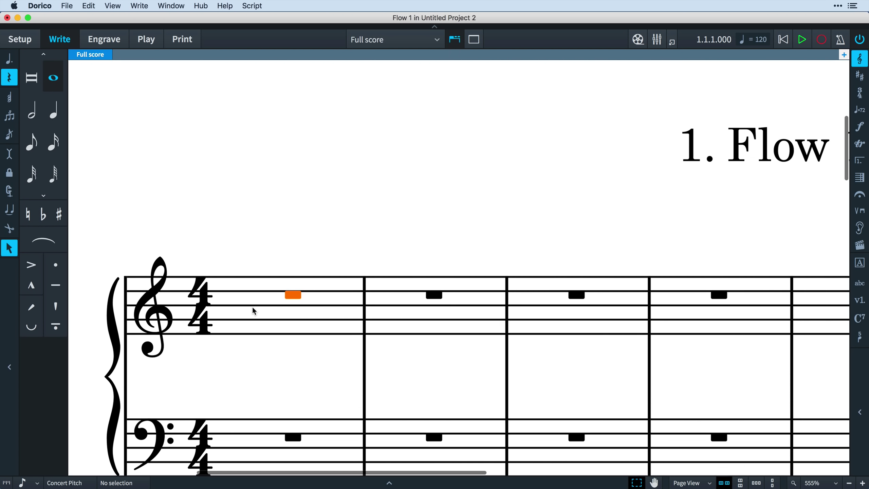
key("v")
key("Return")
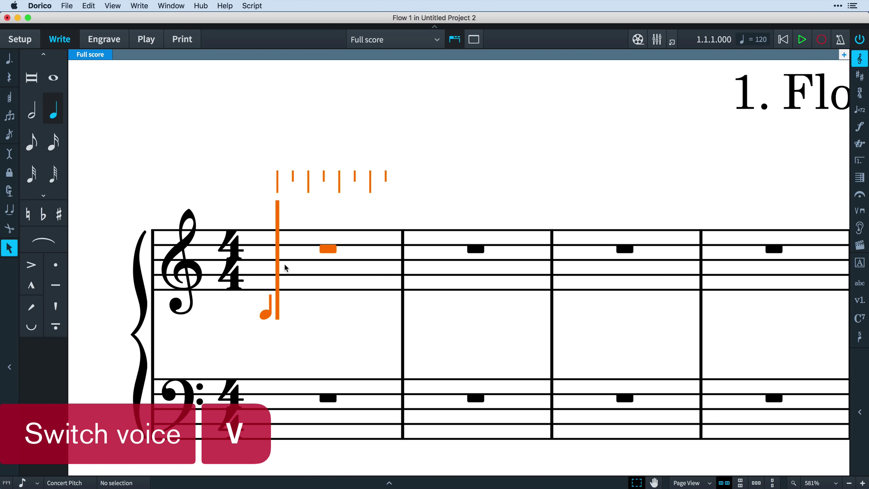
key("shift+v")
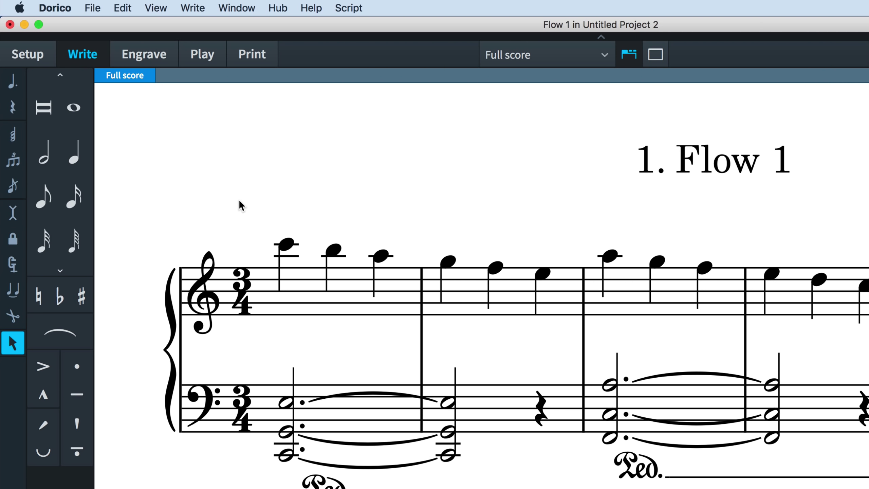
double_click(276, 301)
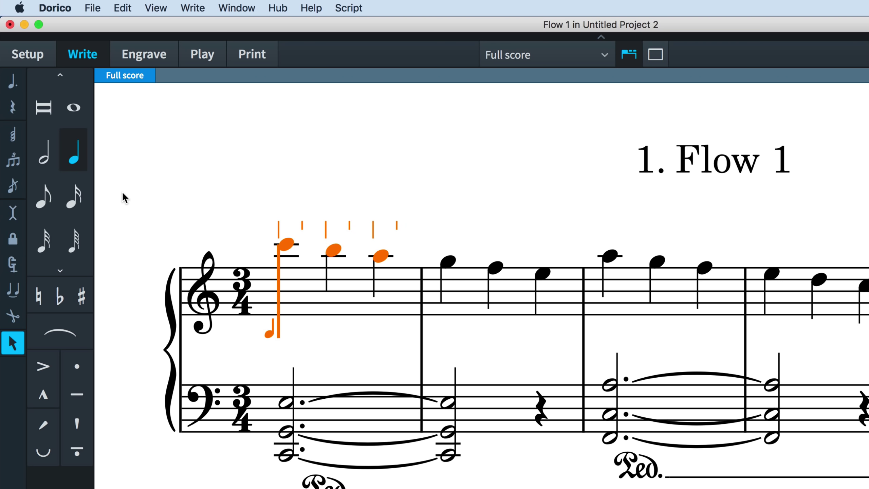
left_click(19, 137)
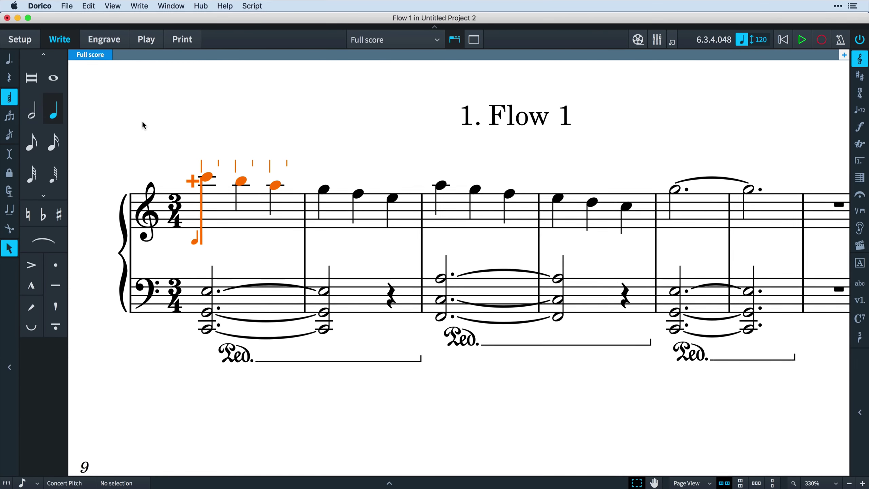
key("Escape")
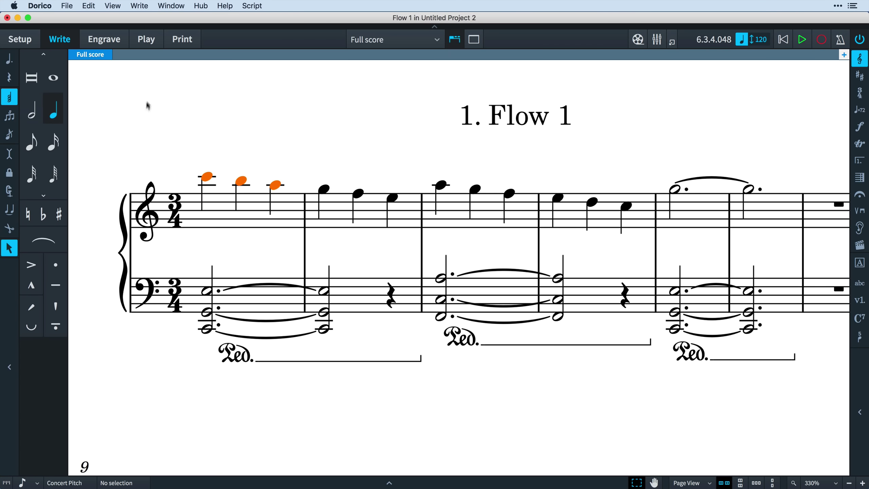
left_click(150, 40)
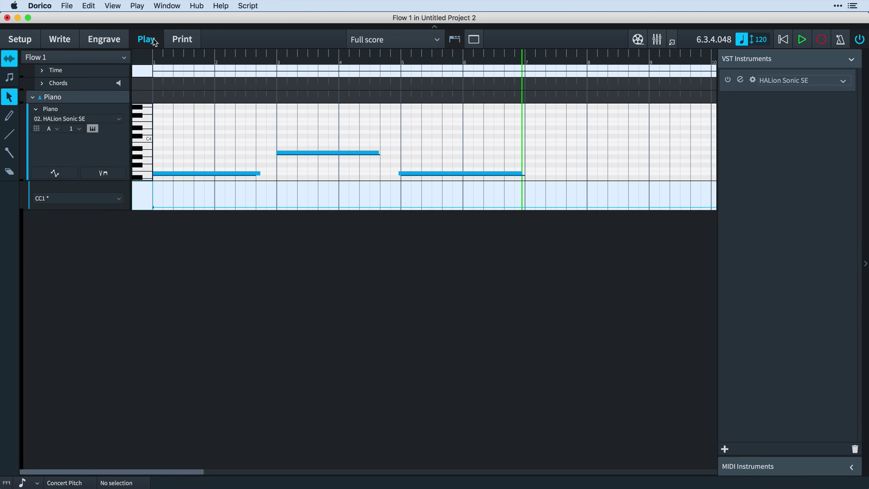
left_click(139, 6)
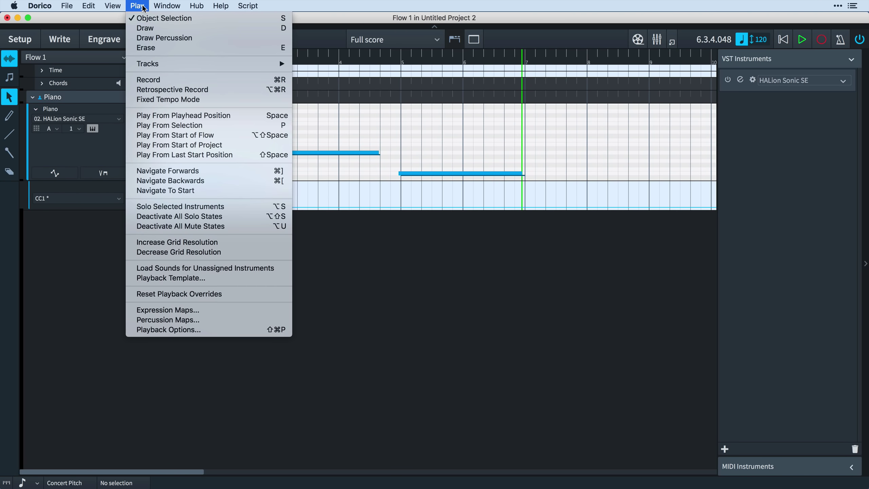
left_click(223, 329)
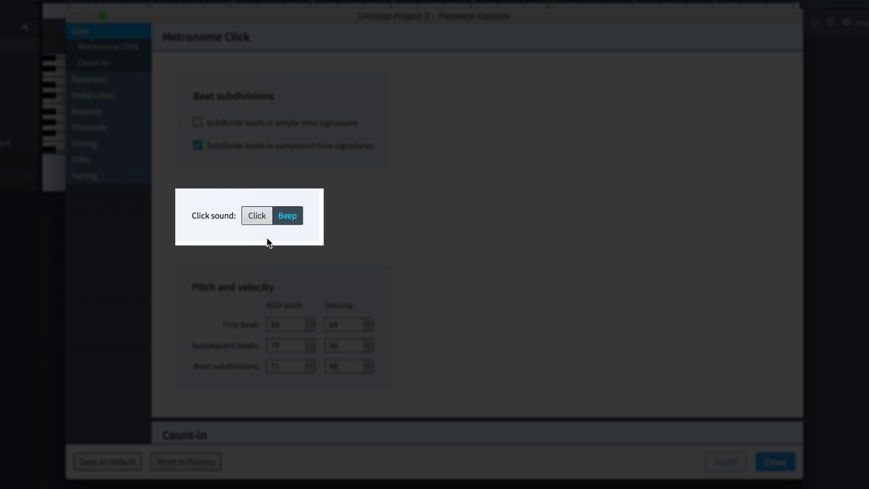
left_click(261, 217)
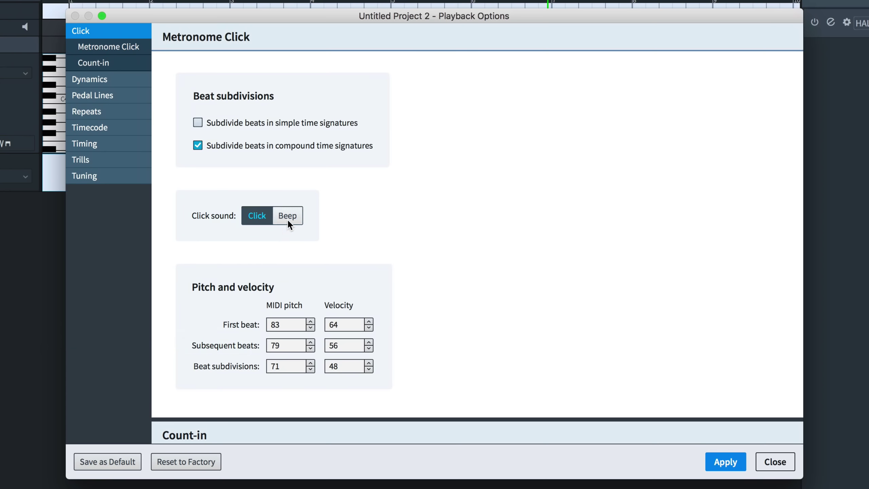
left_click(287, 219)
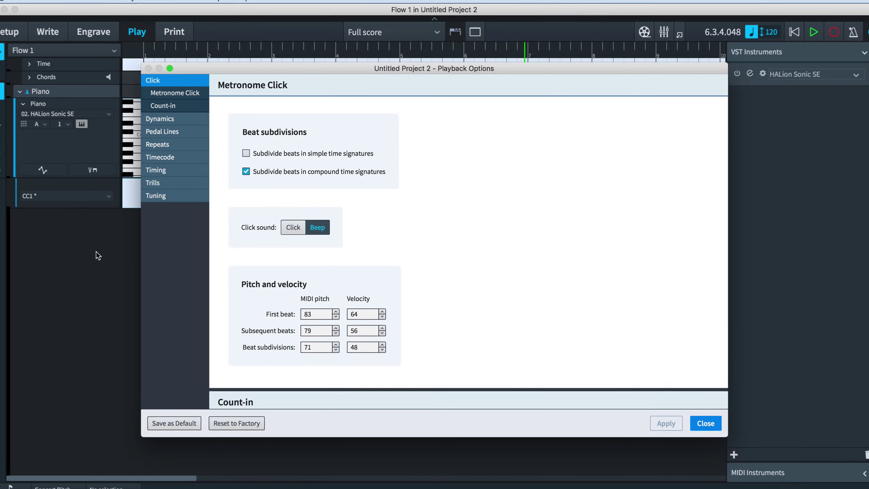
key("Escape")
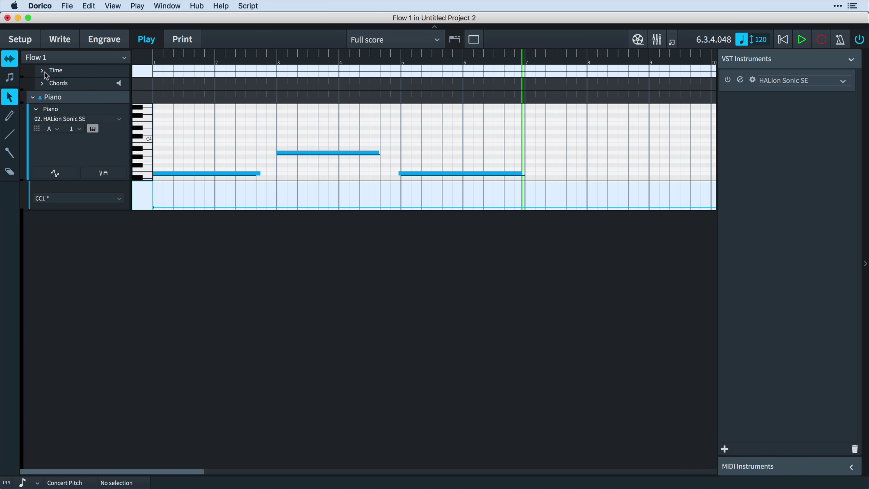
- Expand the Time track and keep its click instrument set to 01. DoricoBeep
left_click(42, 71)
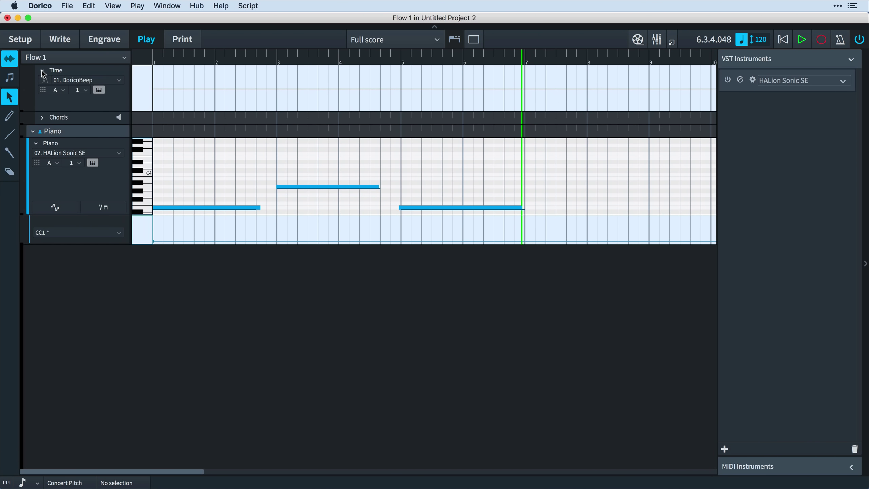
left_click(109, 82)
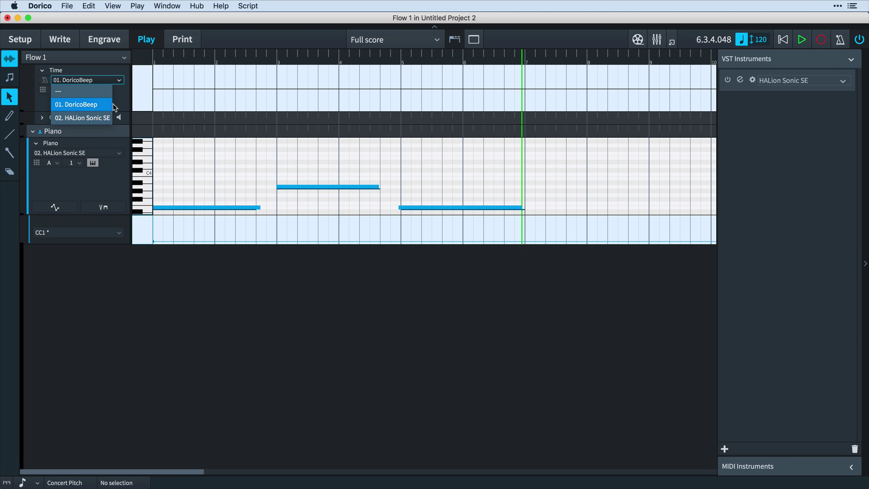
left_click(124, 99)
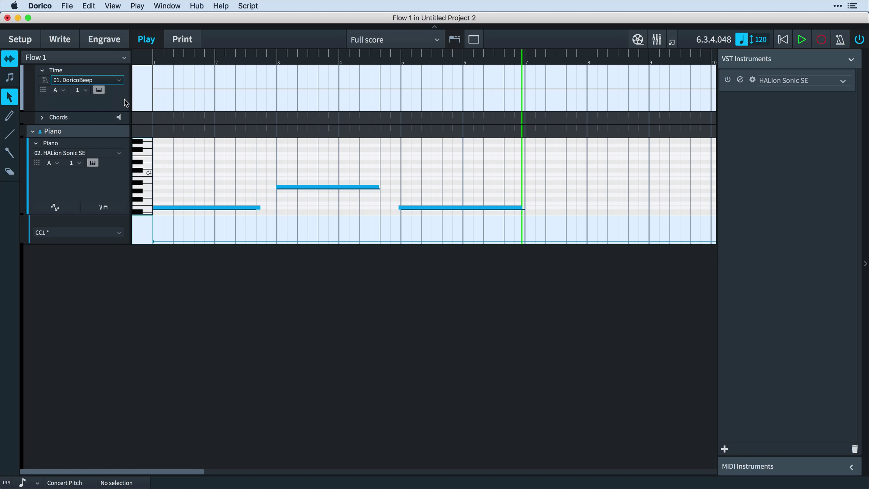
- Review the Count-in settings in Playback Options, then switch the metronome click on
key("super+shift+p")
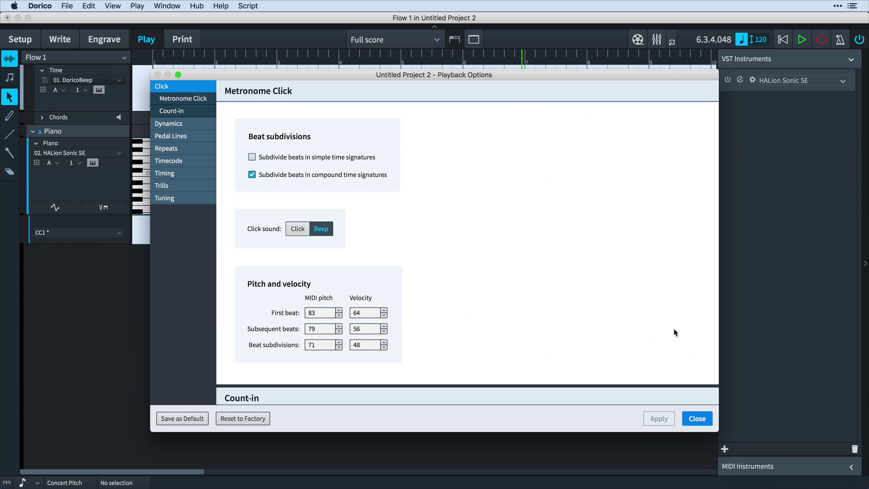
scroll(676, 331, "down", 1)
left_click_drag(714, 319, 718, 390)
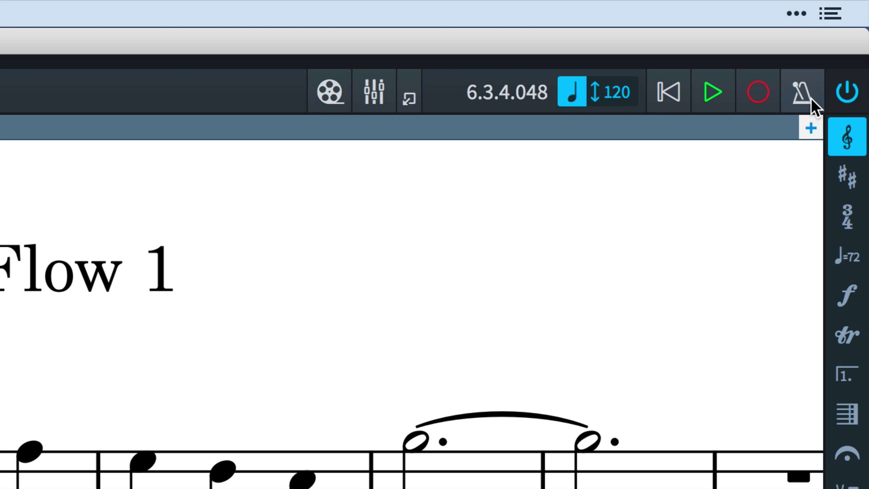
left_click(812, 105)
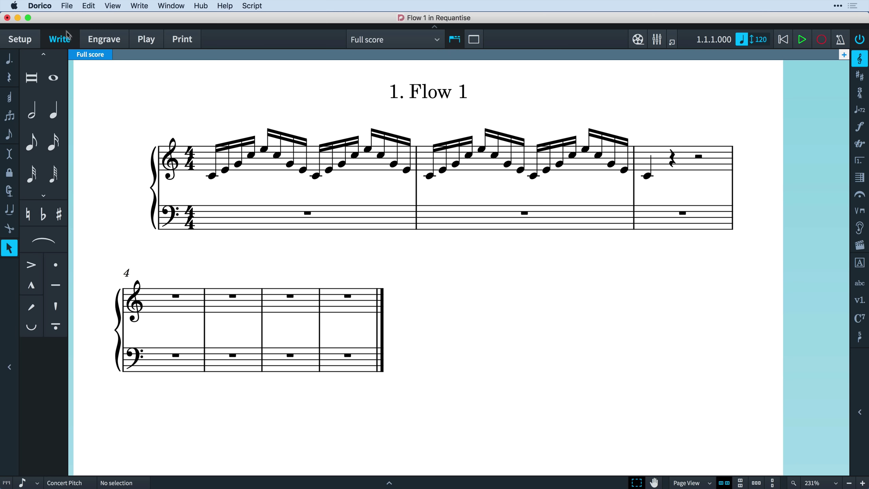
- Set the quantization tuplet unit to eighth notes, turn off Detect tuplets, and apply the preferences
left_click(48, 6)
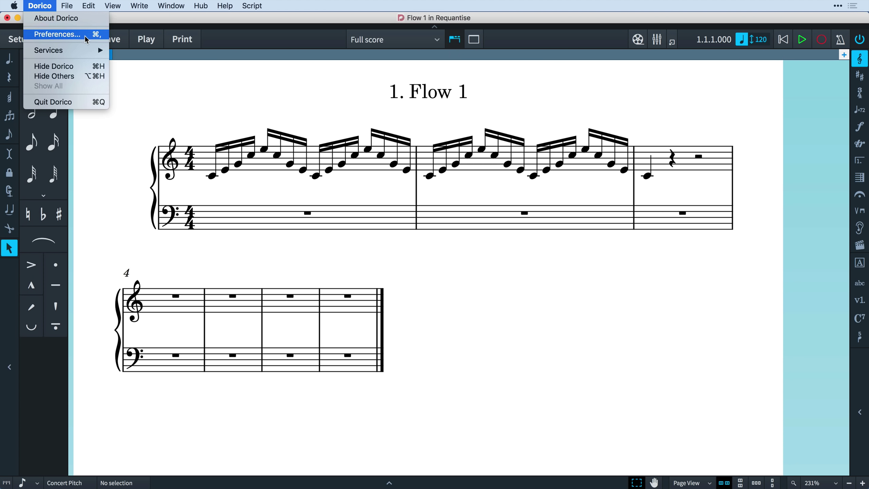
left_click(85, 36)
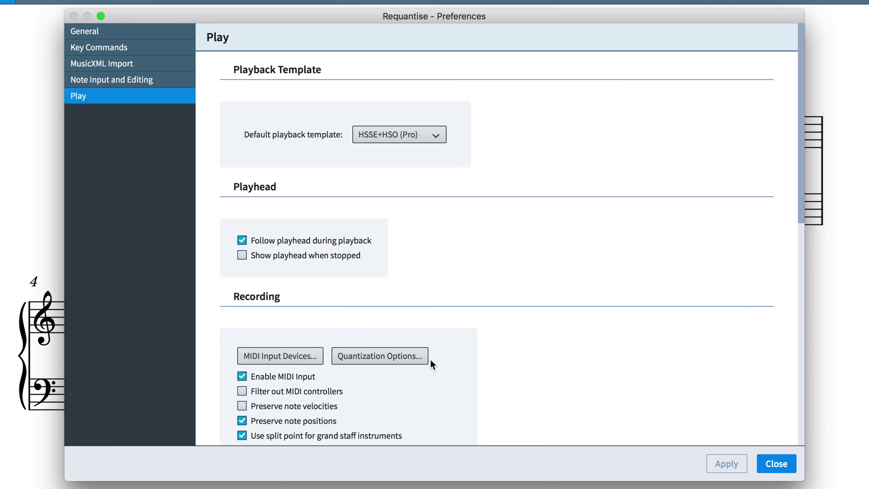
left_click(412, 360)
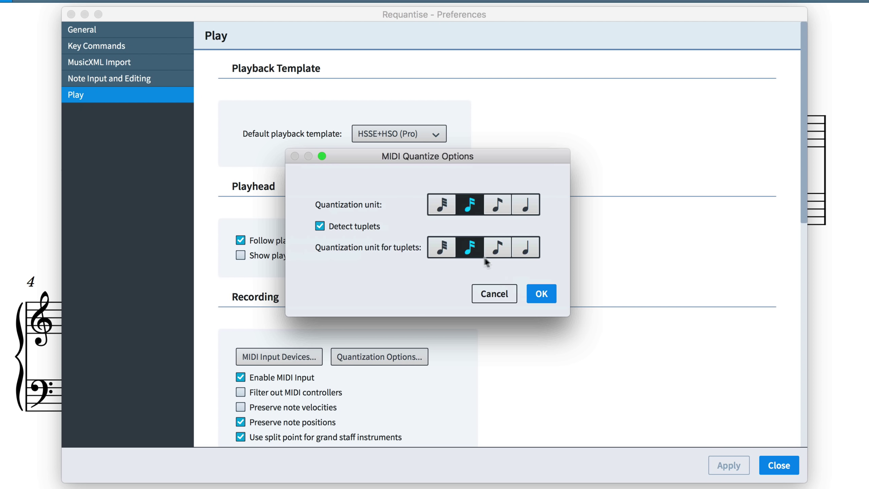
left_click(502, 250)
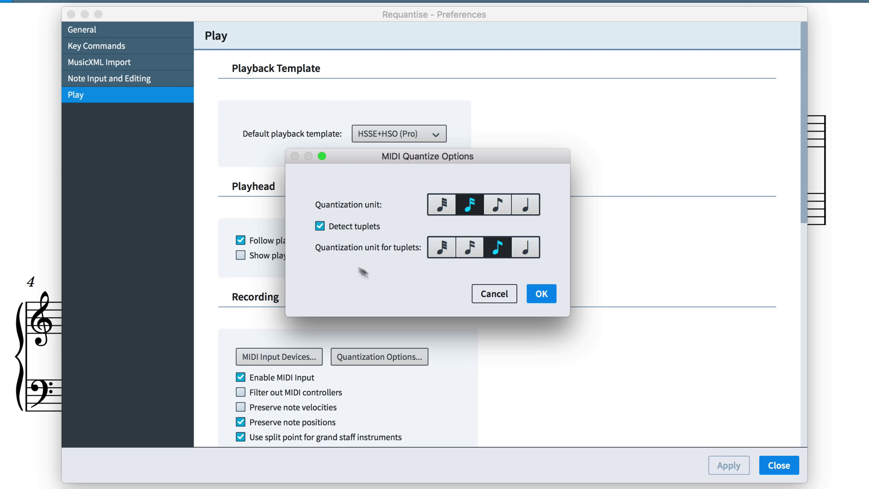
left_click(341, 229)
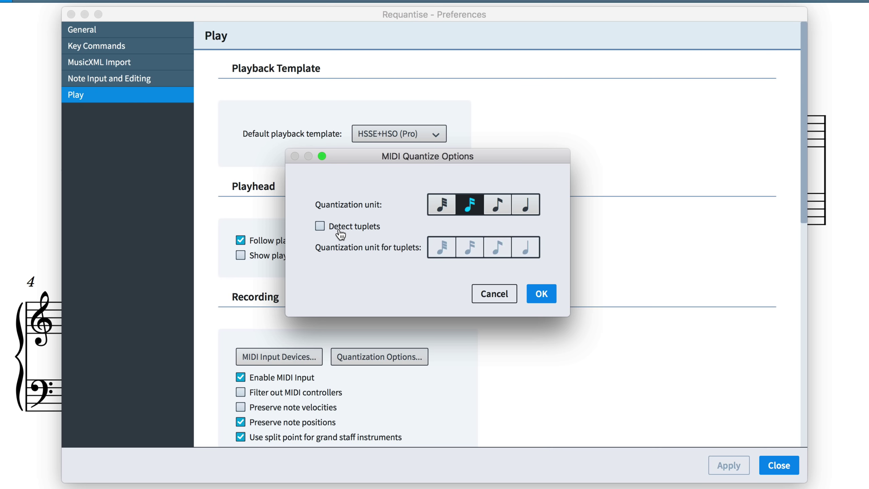
left_click(532, 289)
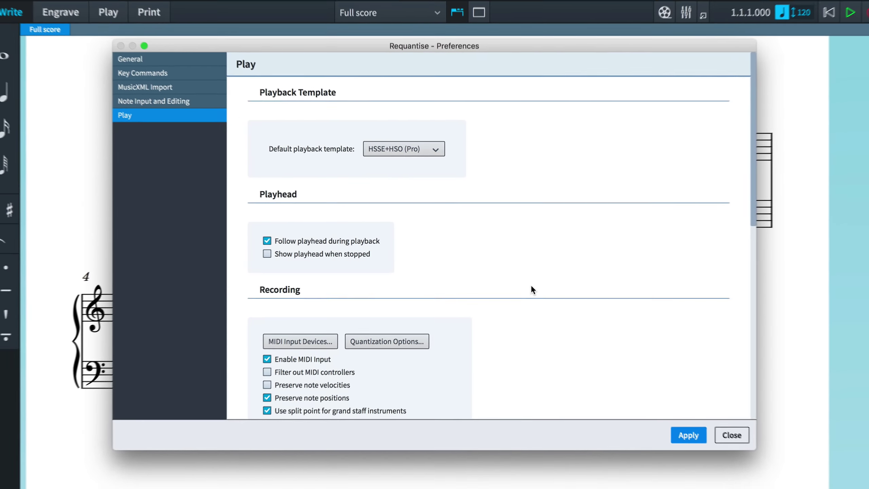
left_click(688, 435)
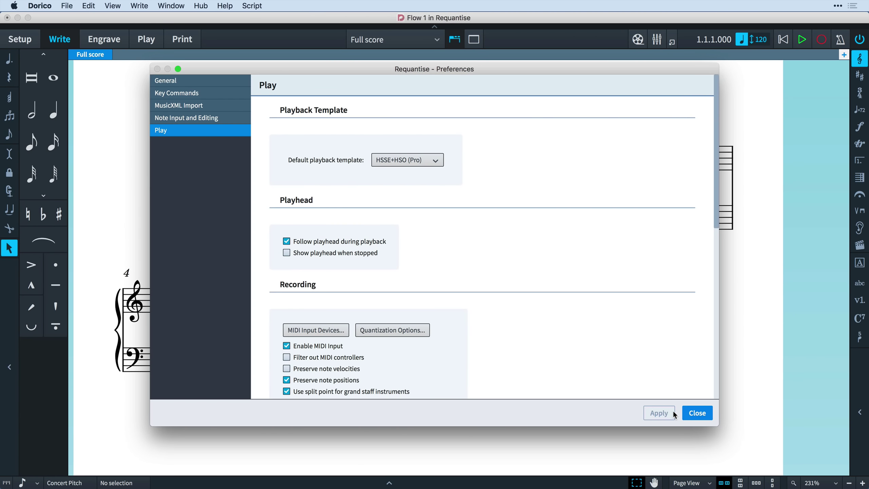
left_click(692, 415)
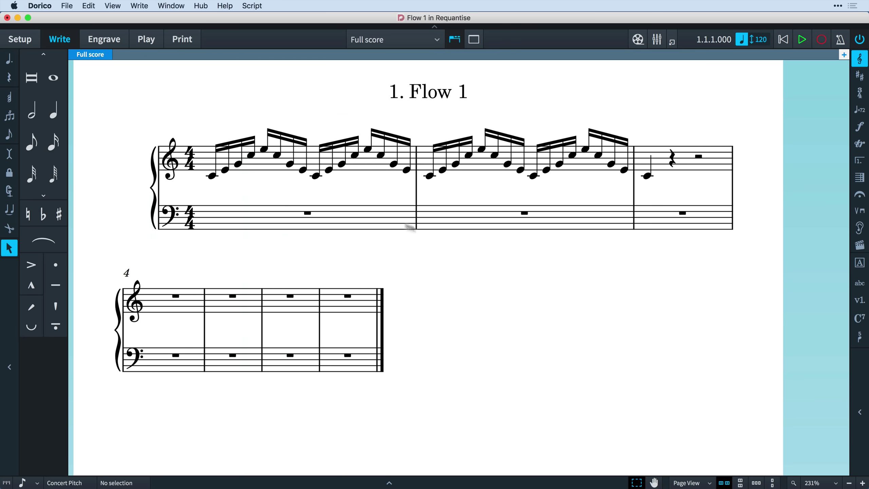
- Select bar 1's sixteenth notes and requantize them to eighth notes with Edit > Requantize
left_click(272, 168)
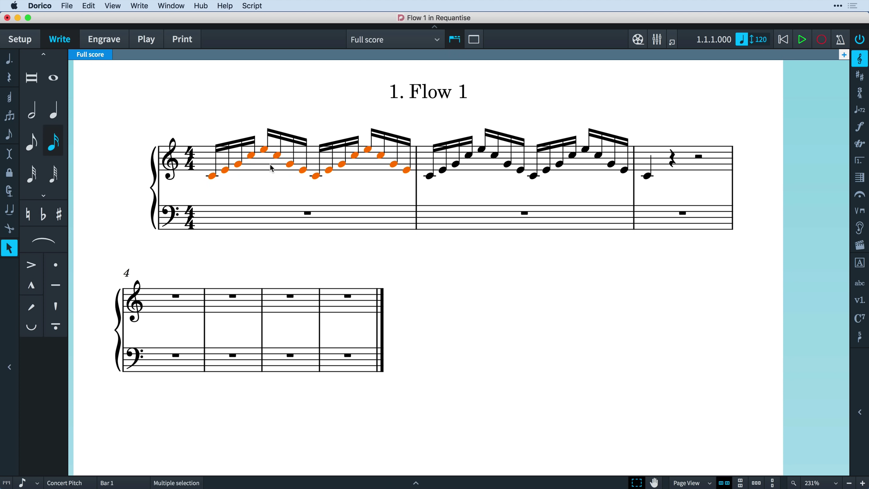
left_click(88, 6)
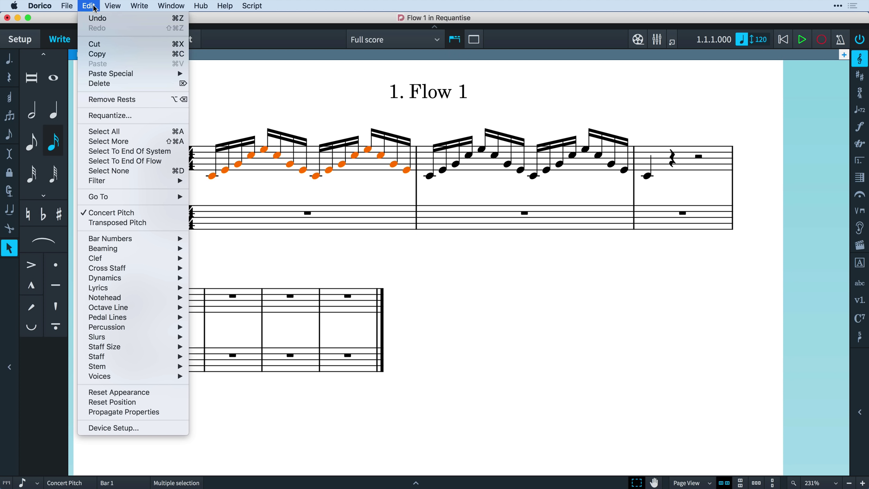
left_click(157, 118)
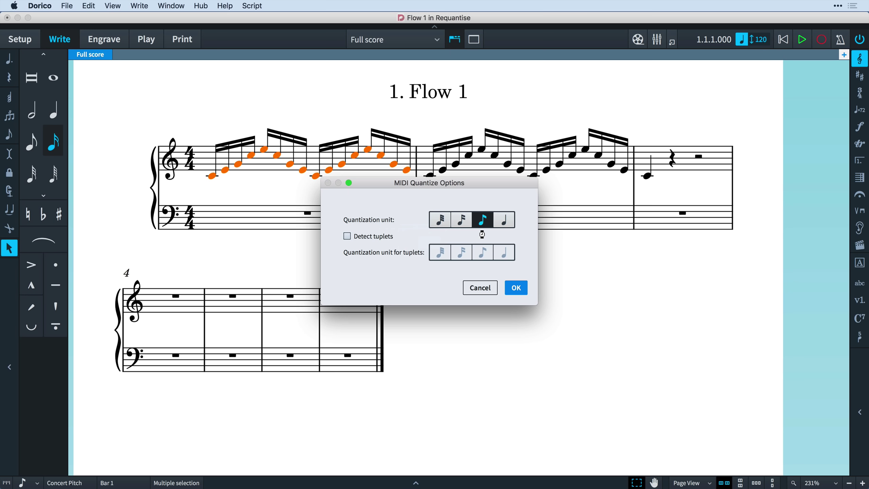
left_click(516, 287)
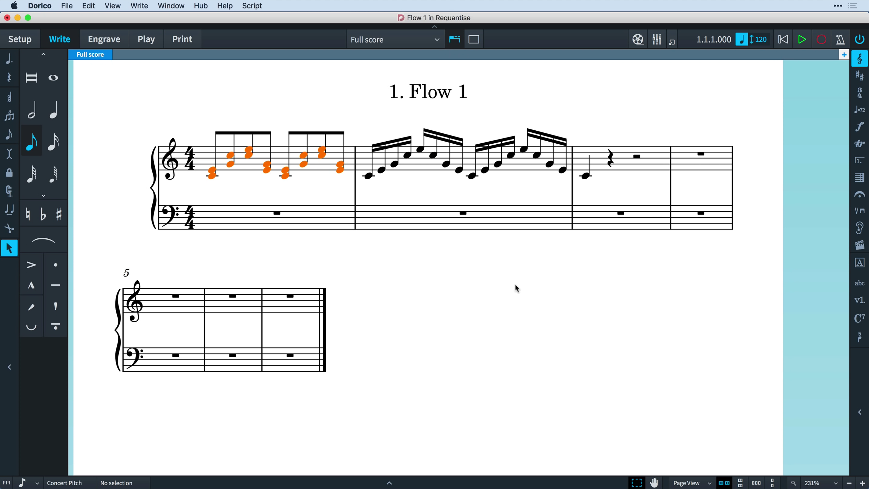
- View the requantized notes in Play mode's piano roll and deselect them
left_click(157, 46)
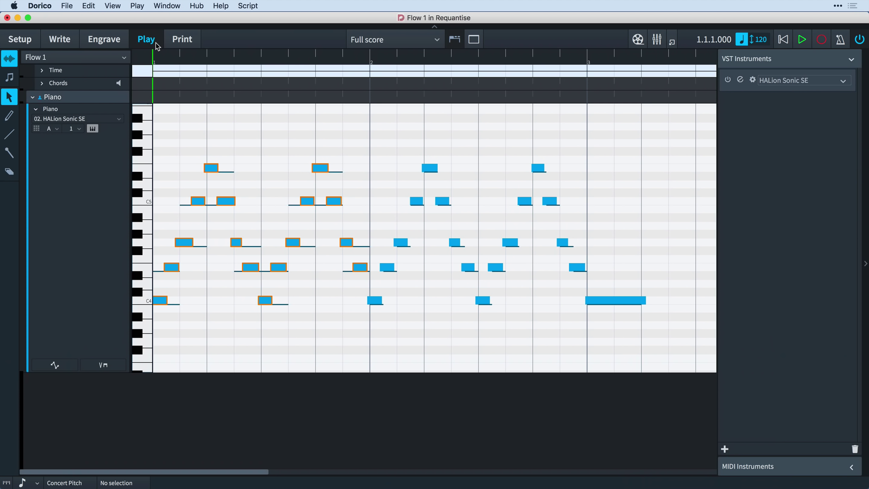
left_click(236, 136)
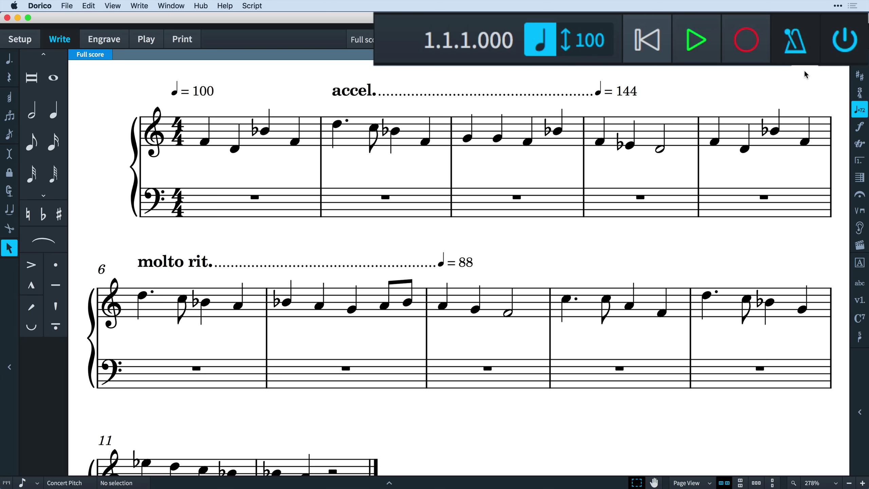
- Switch playback to Fixed tempo, replay the score from bar 1, and raise the tempo to 116
left_click(695, 57)
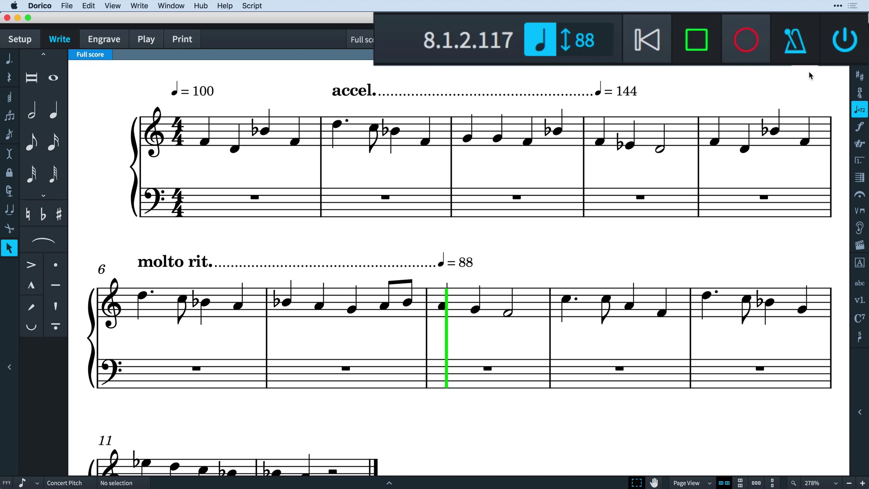
left_click(697, 55)
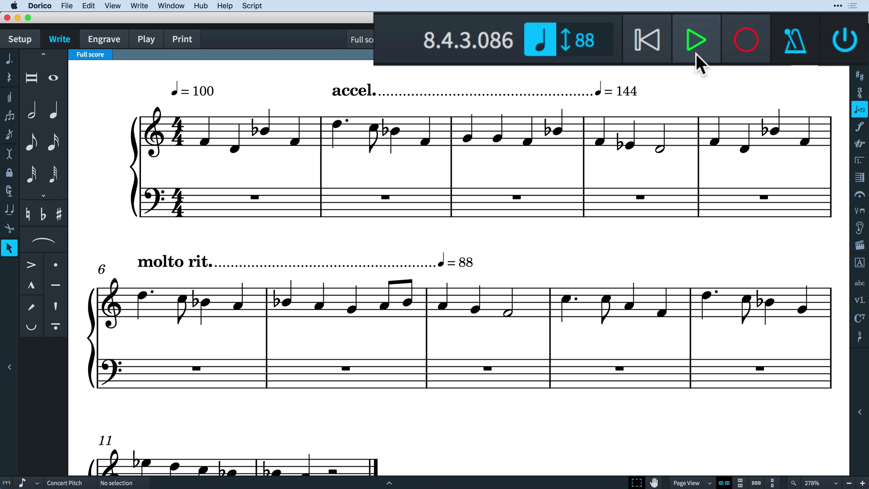
left_click(544, 48)
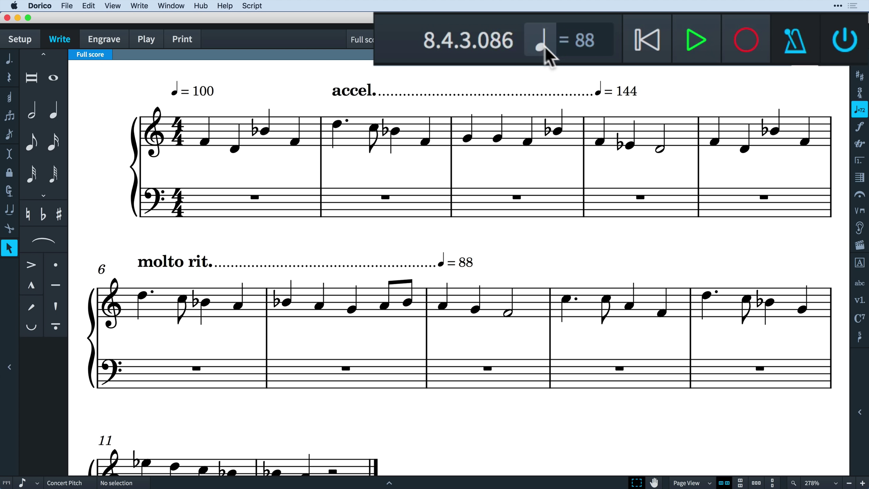
left_click(656, 53)
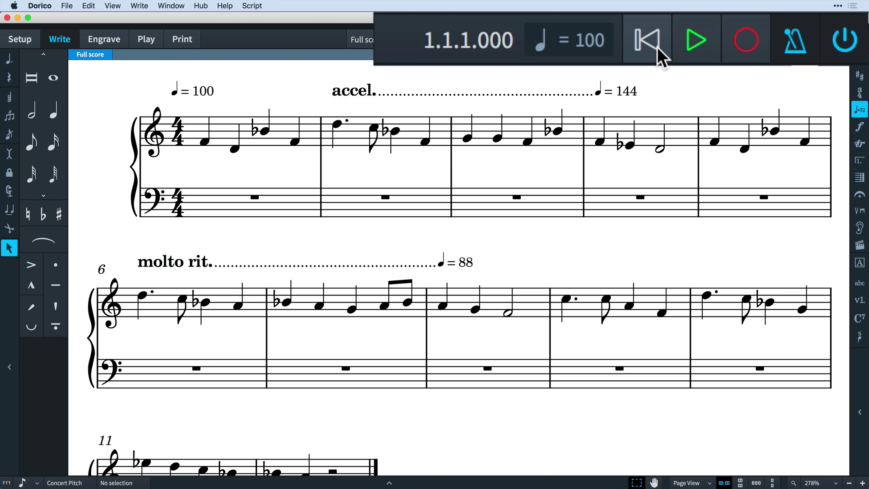
left_click(705, 51)
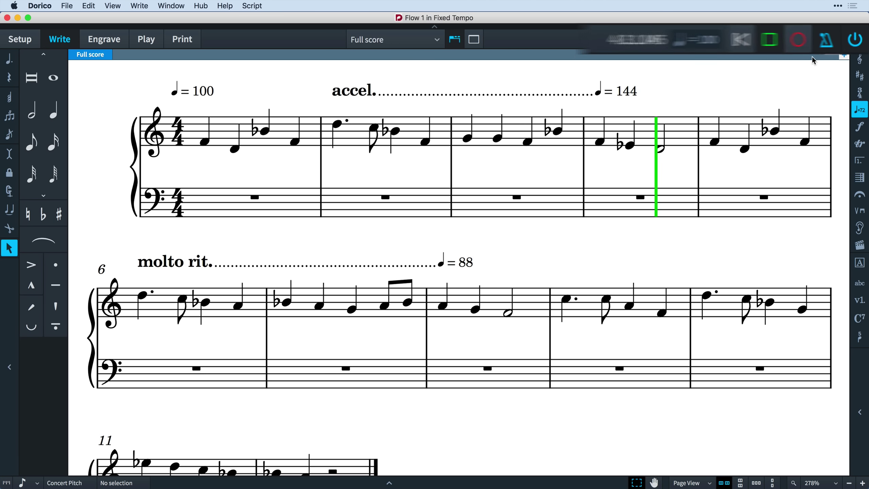
left_click_drag(770, 39, 770, 29)
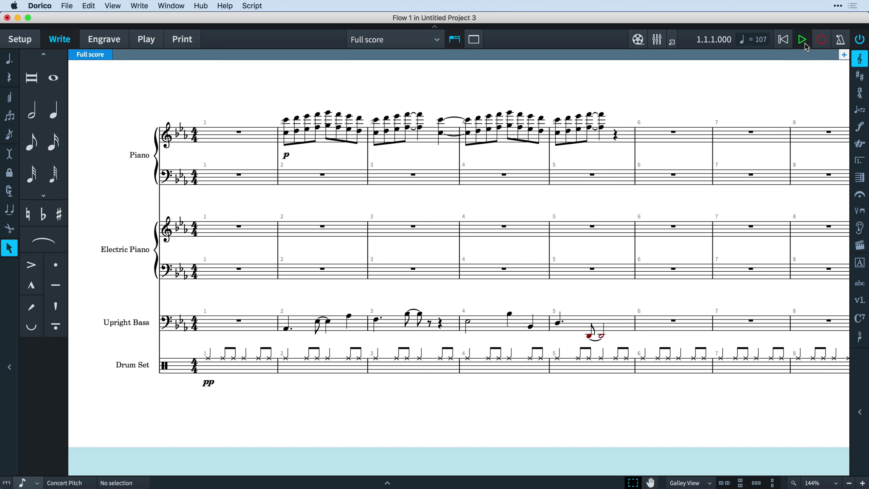
- Play the quartet, then retrospectively record the played chords into Electric Piano from the bar 2 rest
left_click(804, 43)
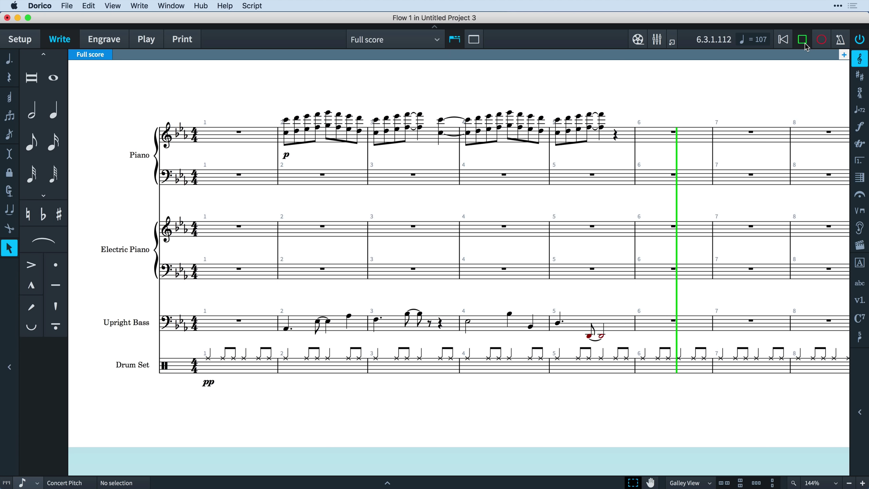
left_click(804, 43)
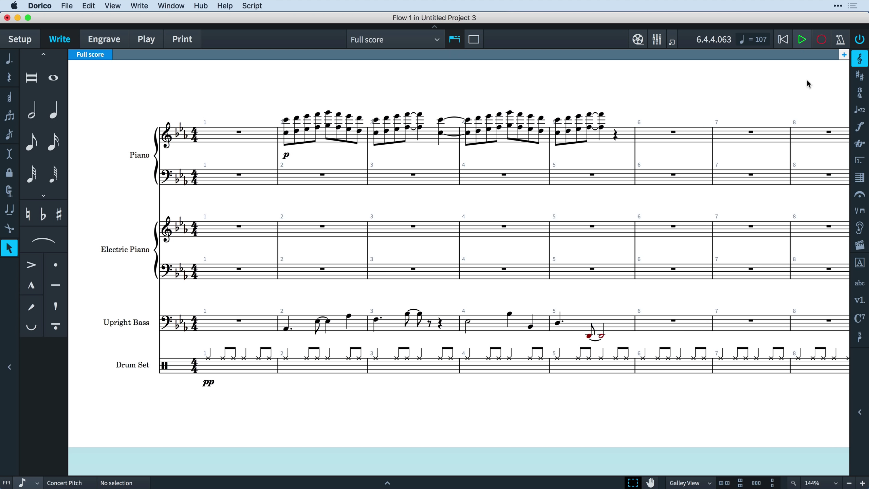
left_click(301, 233)
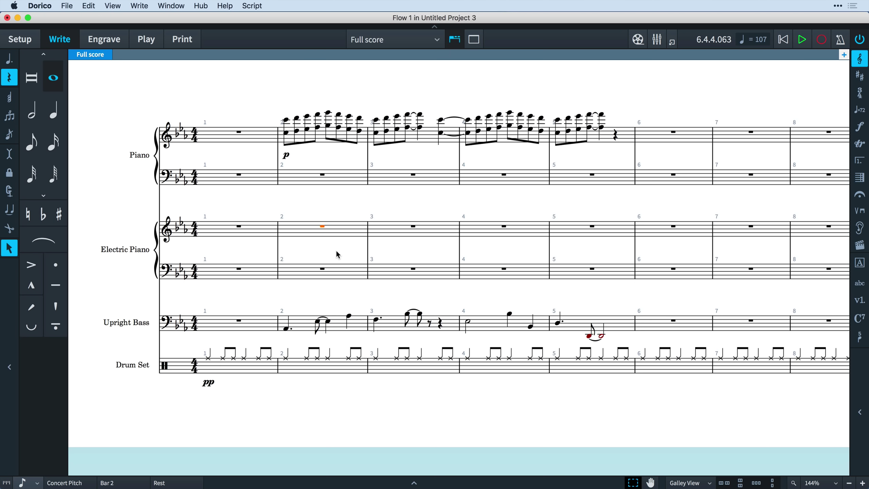
key("super+v")
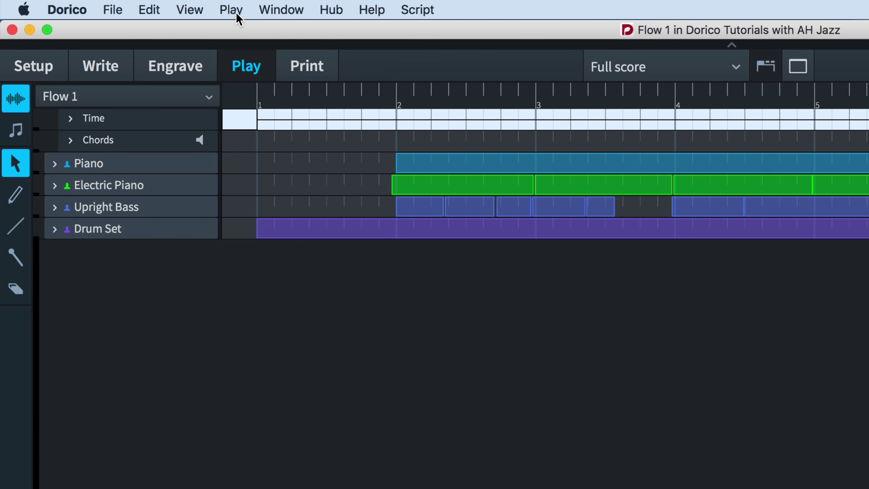
- Check the Play menu for the Retrospective Record command
left_click(231, 10)
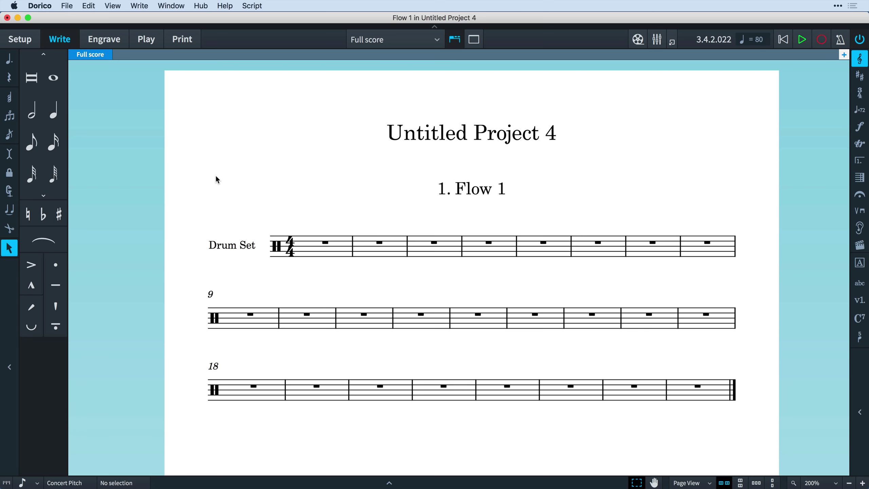
- Set kit input to Use percussion map in Note Input and Editing preferences, apply, and close
left_click(48, 8)
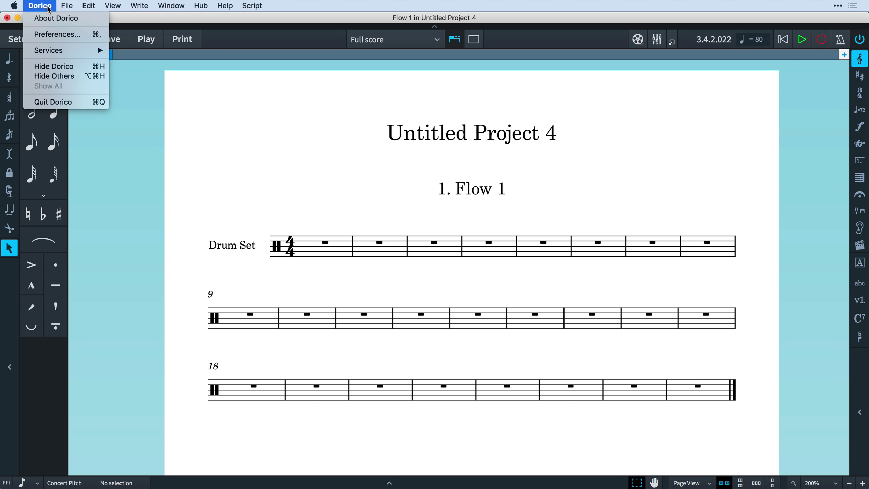
left_click(85, 36)
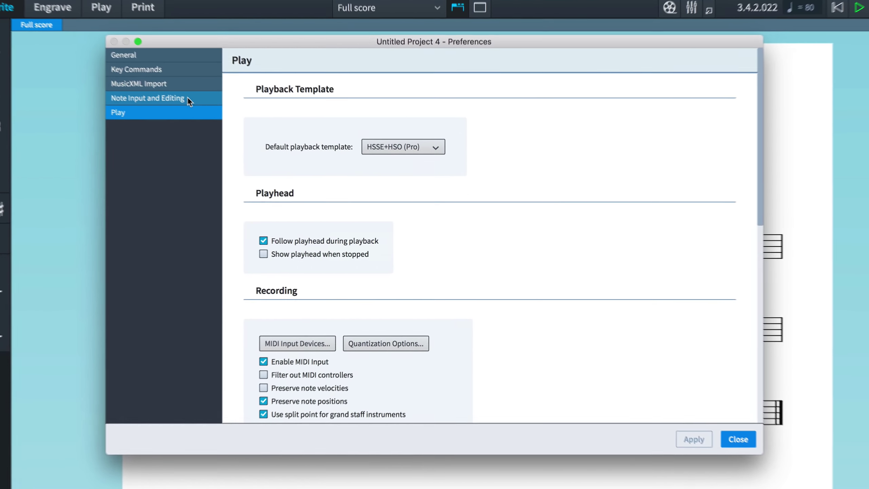
left_click(219, 117)
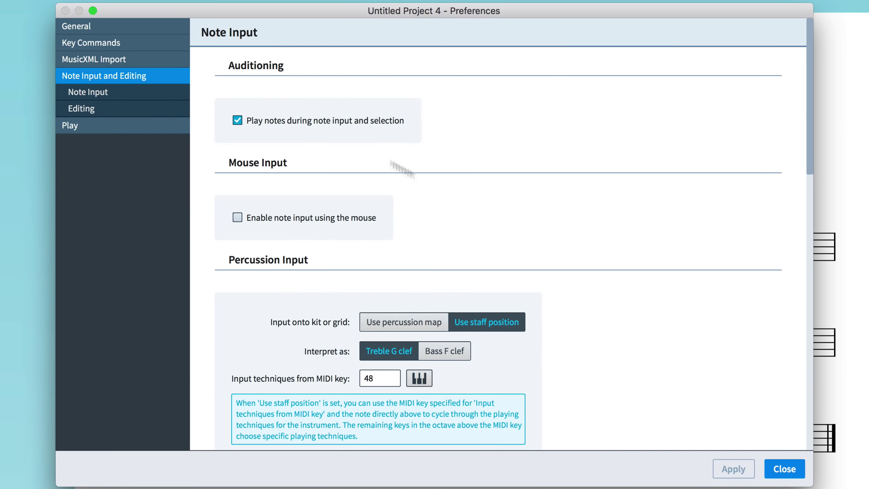
scroll(545, 230, "down", 5)
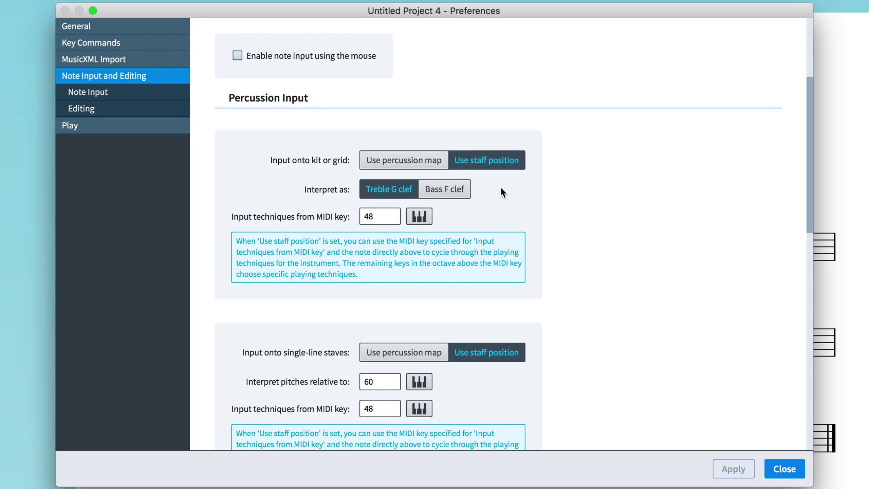
left_click(494, 167)
left_click(408, 168)
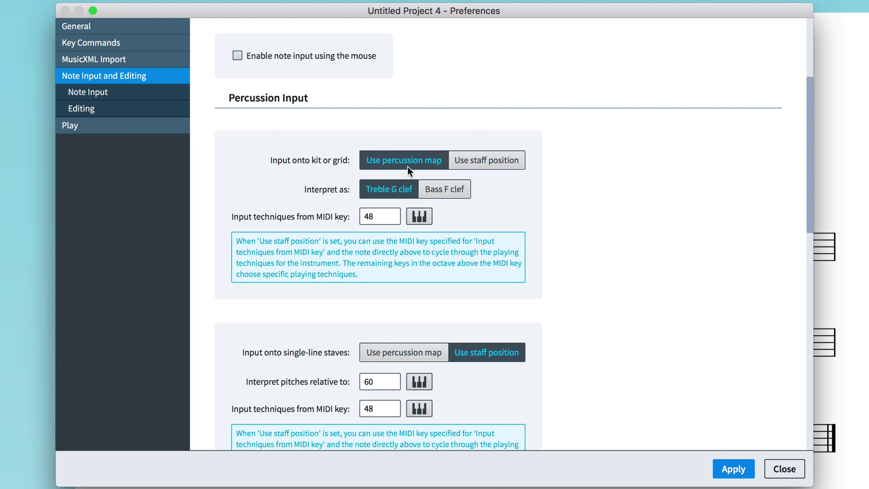
left_click(736, 469)
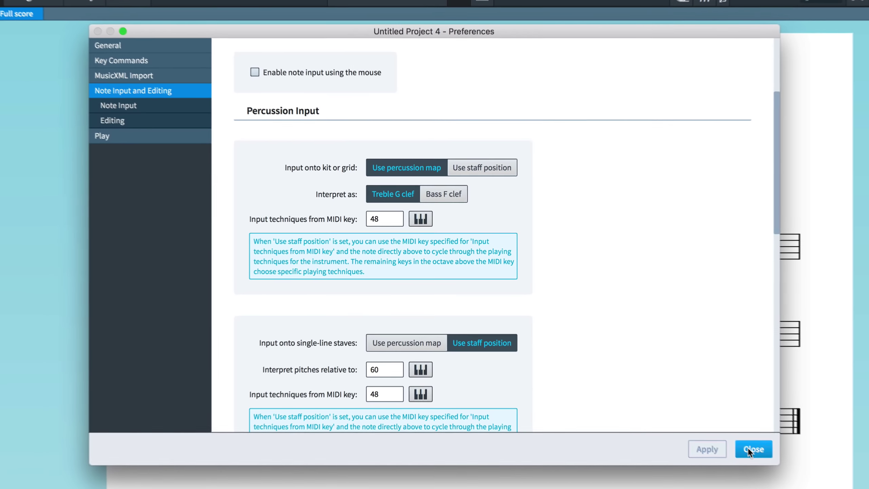
left_click(785, 469)
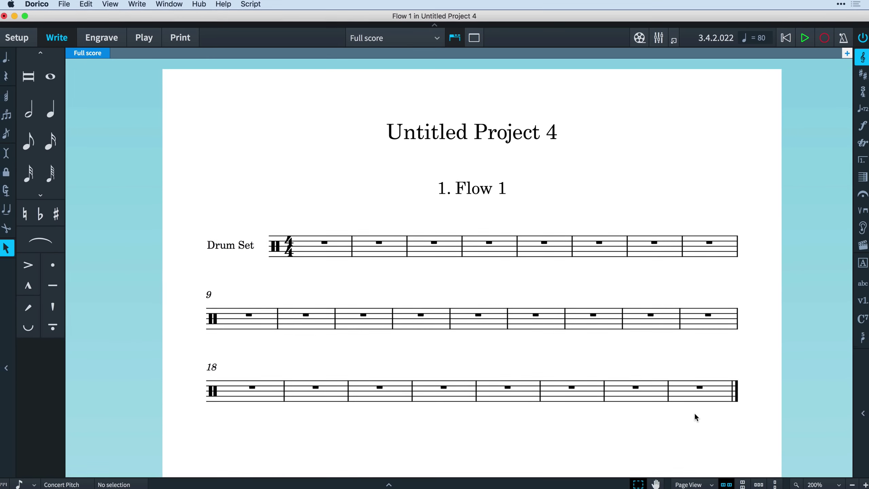
- Record a hi-hat, kick and snare groove into Drum Set bars 1–2 from the bar 1 rest
left_click(336, 247)
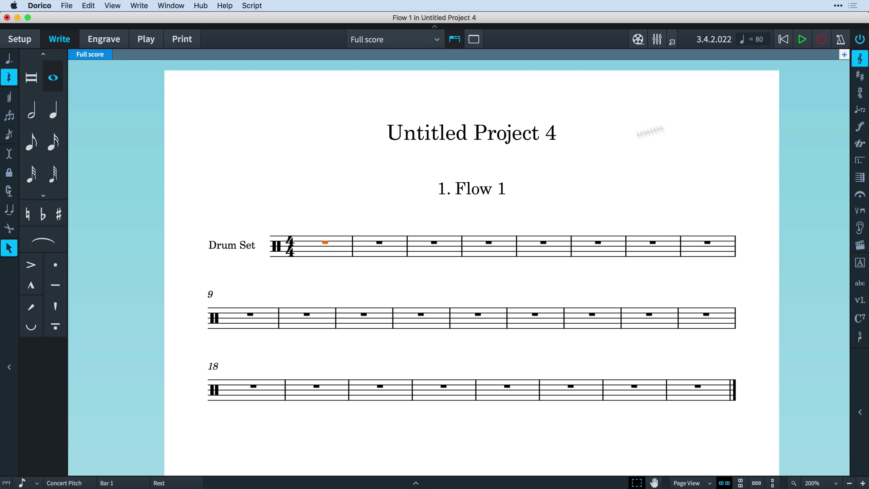
left_click(802, 39)
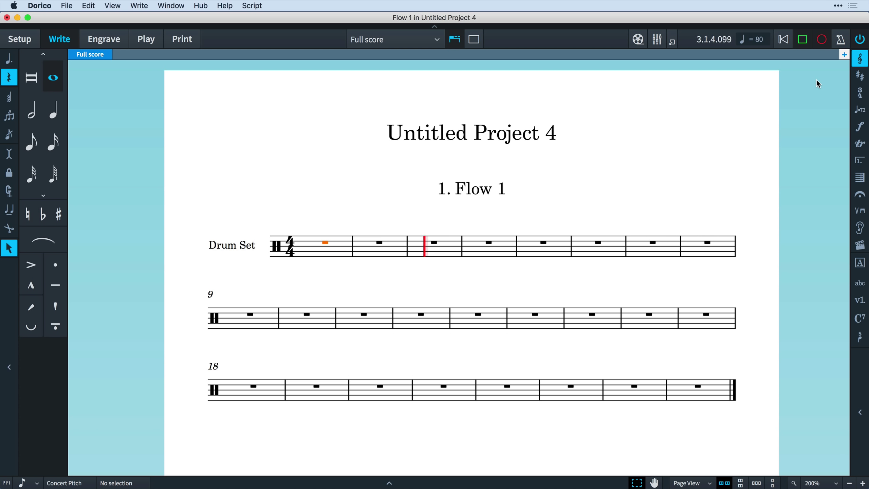
left_click(807, 42)
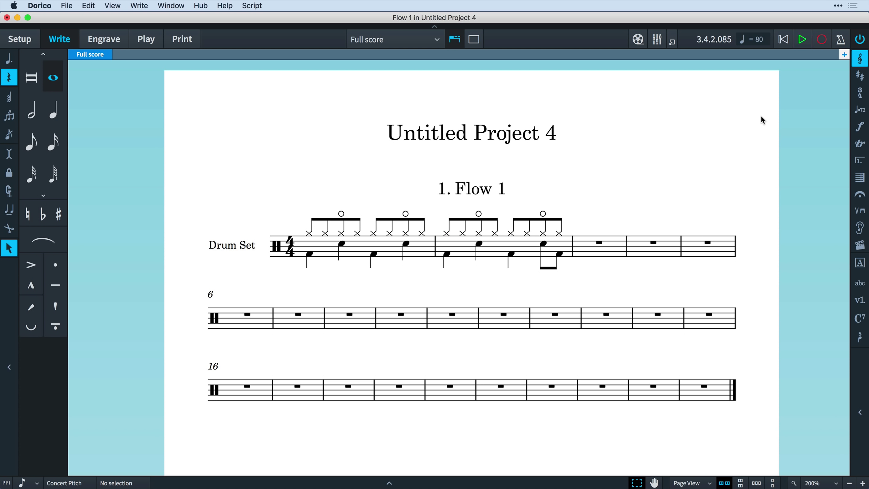
key("Escape")
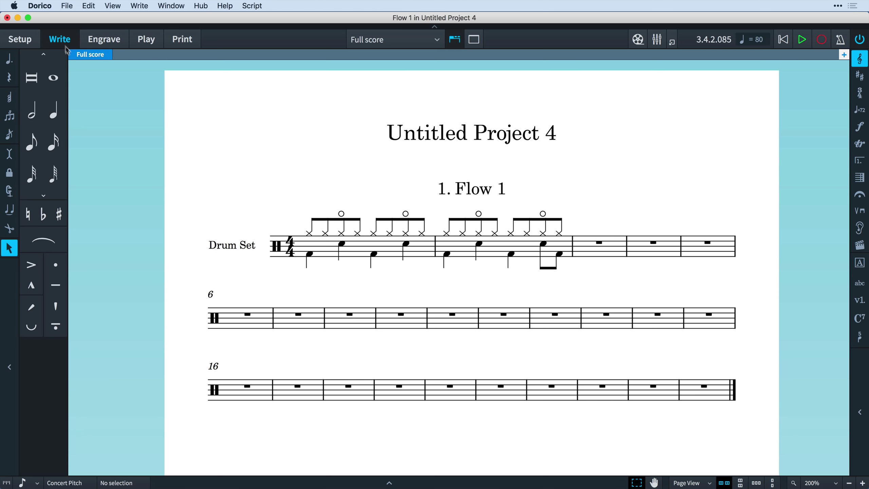
- Set the Play preferences' MIDI recording quantization unit to 32nd notes
left_click(50, 6)
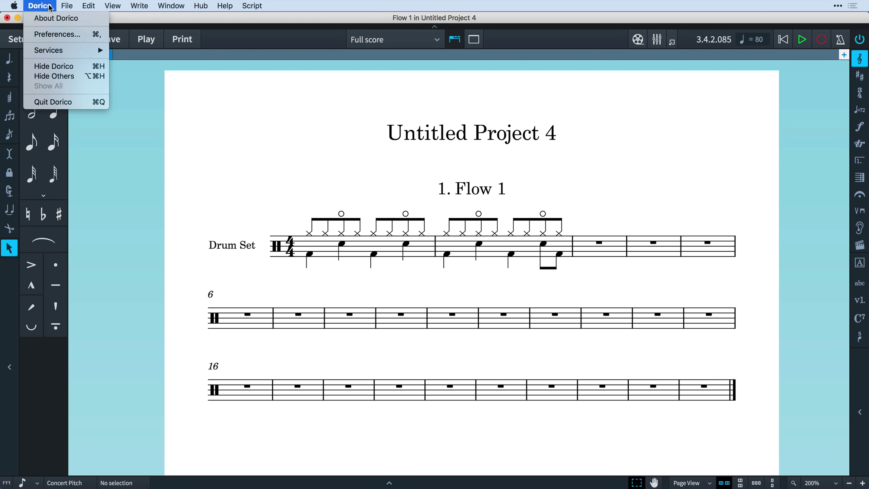
left_click(83, 33)
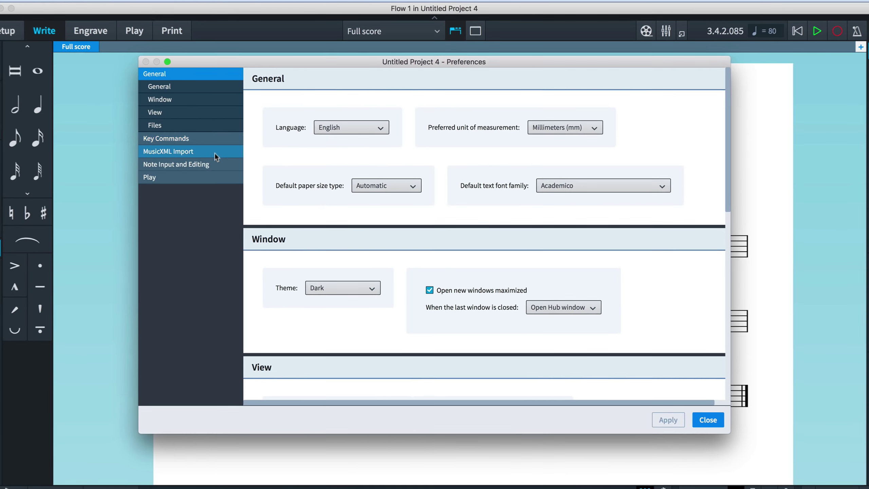
left_click(229, 181)
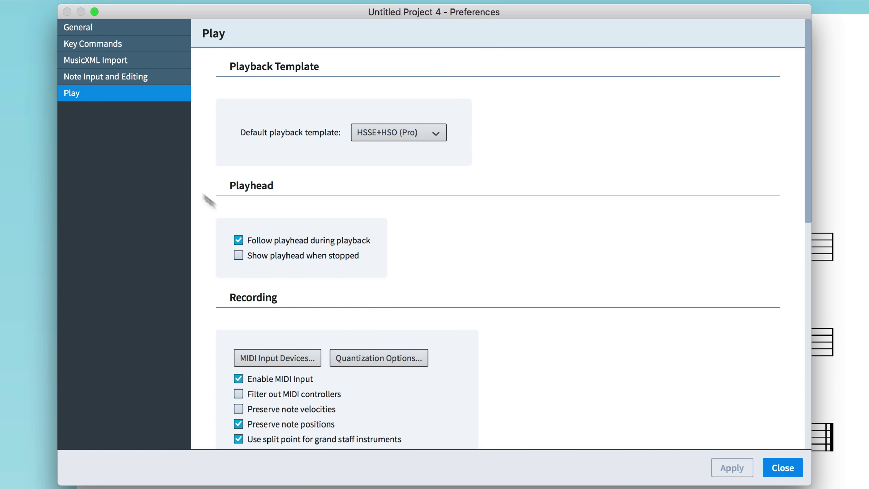
left_click(393, 359)
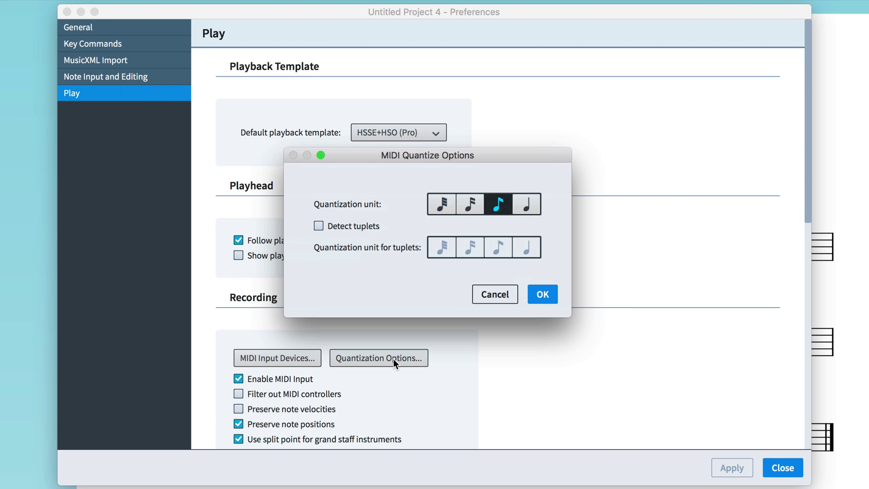
left_click(443, 207)
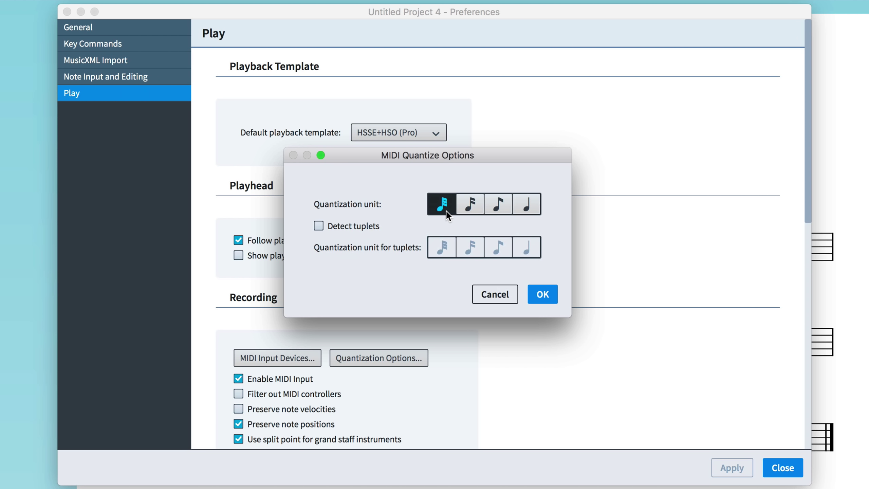
left_click(543, 295)
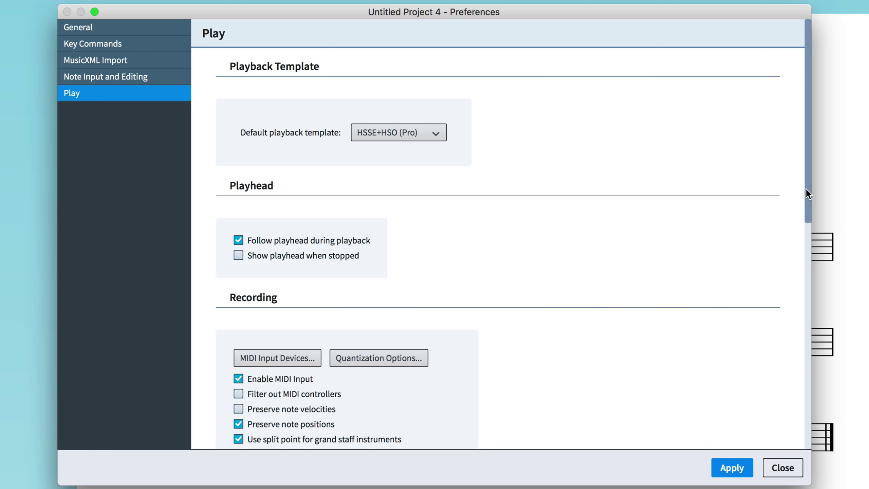
- Set MIDI input latency compensation to 50ms and apply the preferences
left_click_drag(806, 188, 807, 300)
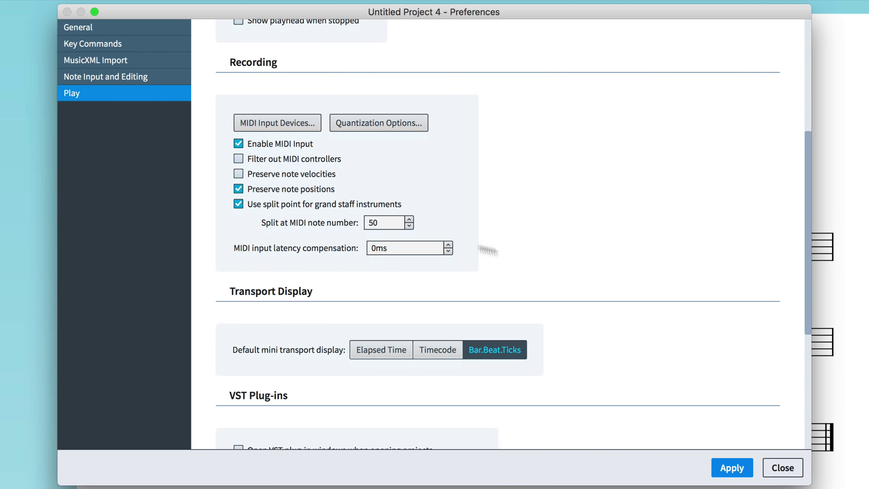
double_click(375, 247)
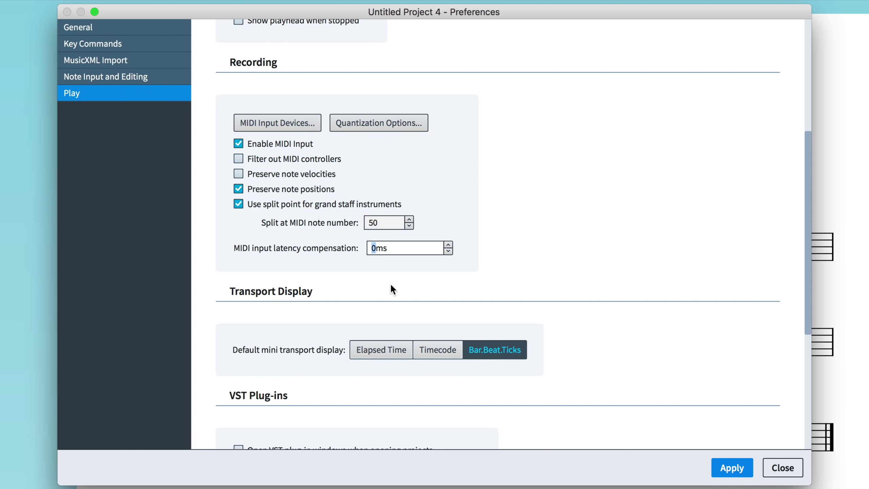
type("50")
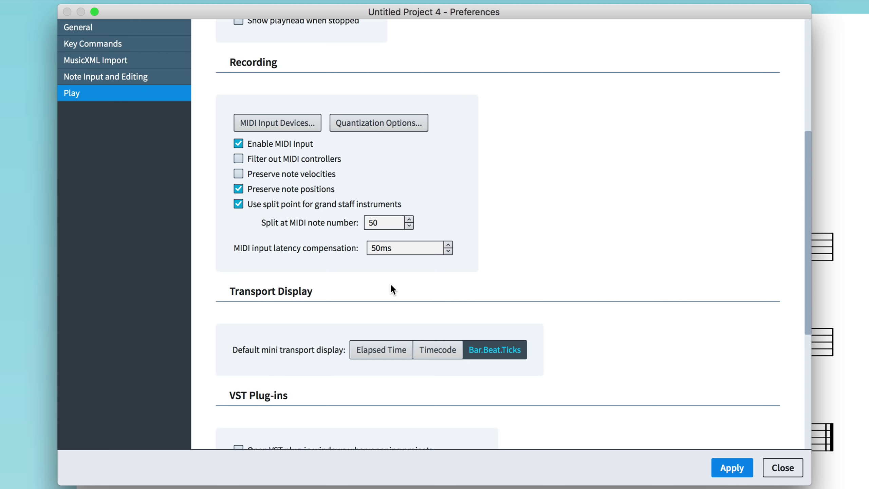
left_click(729, 468)
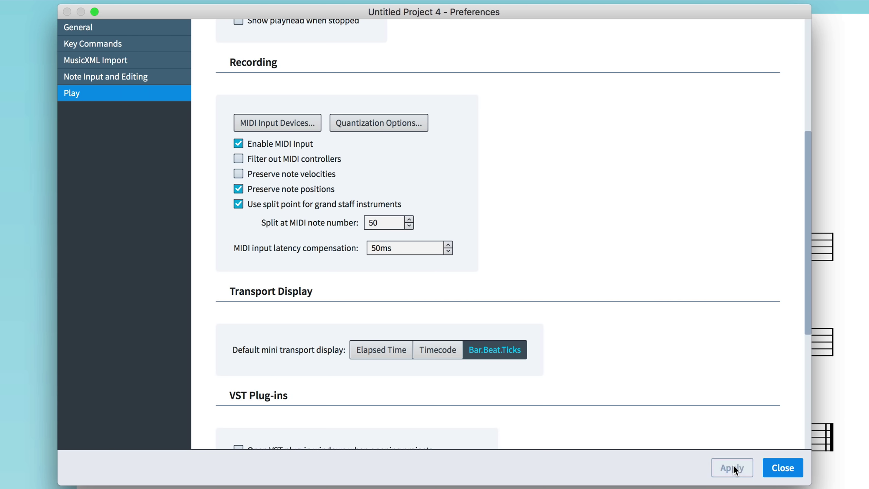
- Close the preferences and open the CoreAudio control panel via Edit > Device Setup to view buffer sizes
left_click(777, 471)
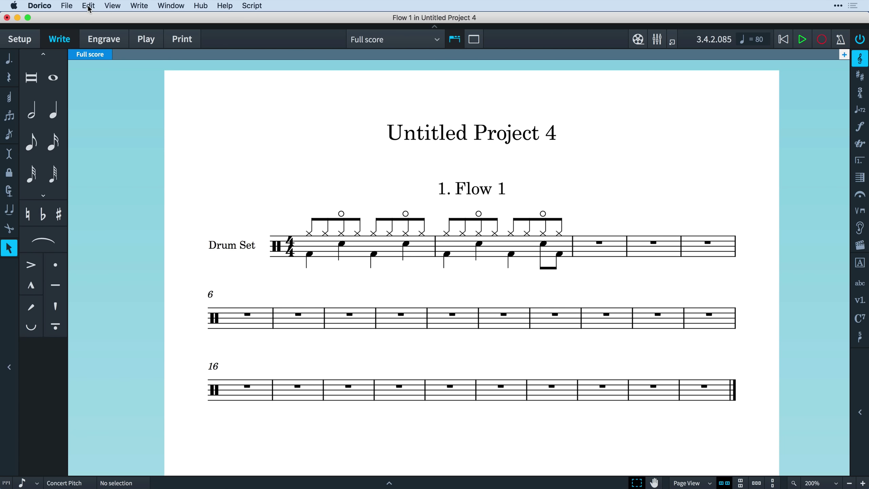
left_click(89, 6)
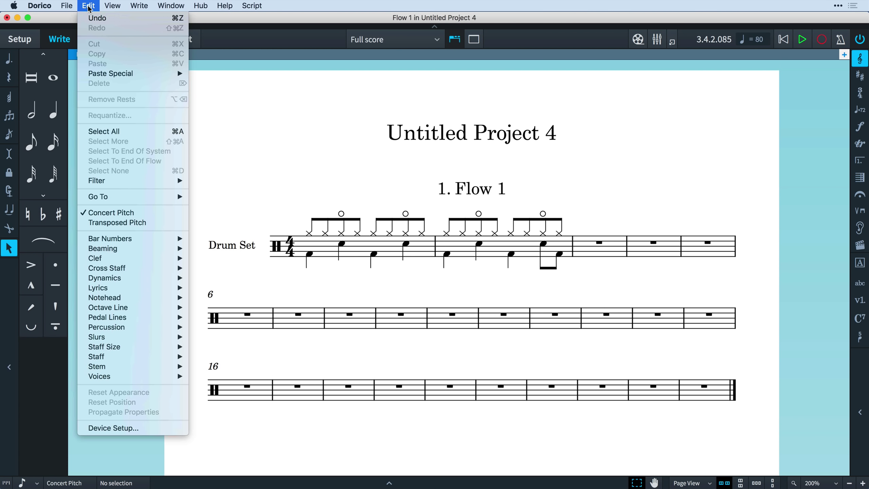
left_click(179, 428)
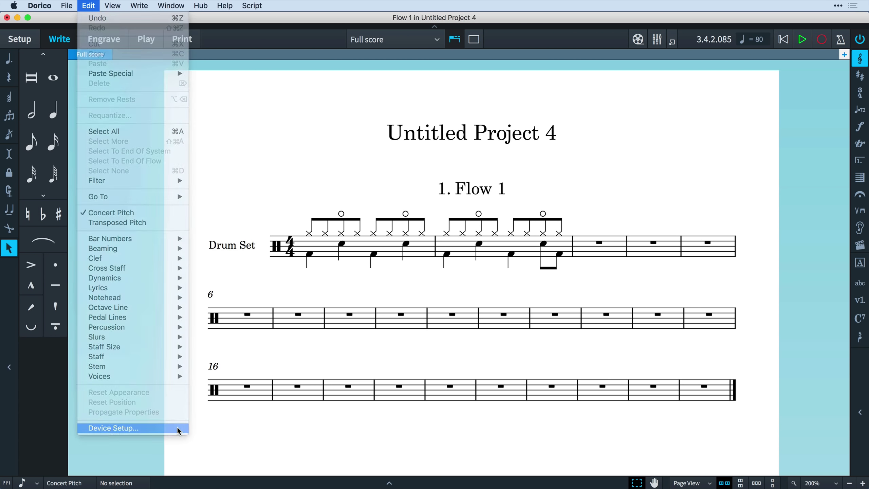
left_click(506, 211)
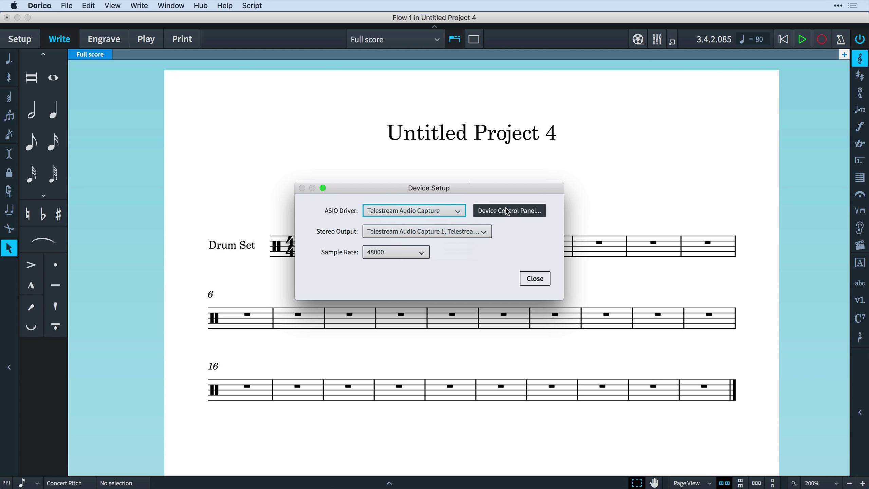
left_click(304, 124)
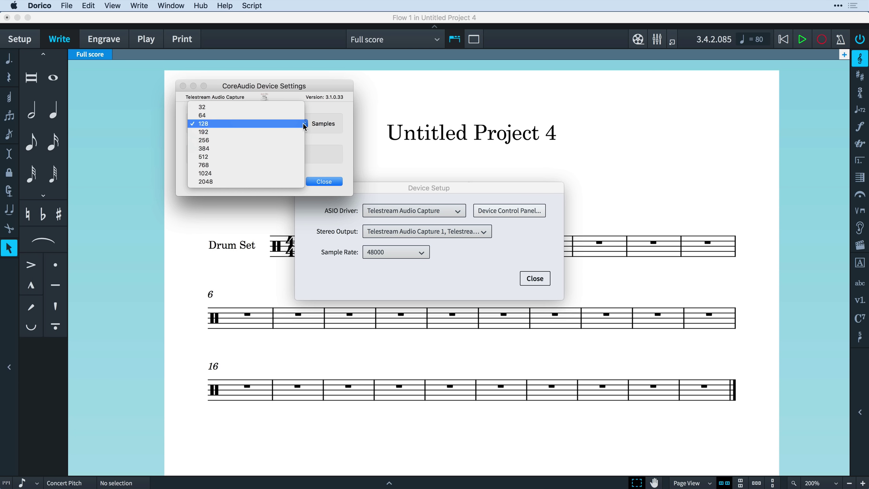
- Keep the 128-sample buffer and import the MIDI file quantized to 16th notes with split point 60
left_click(311, 135)
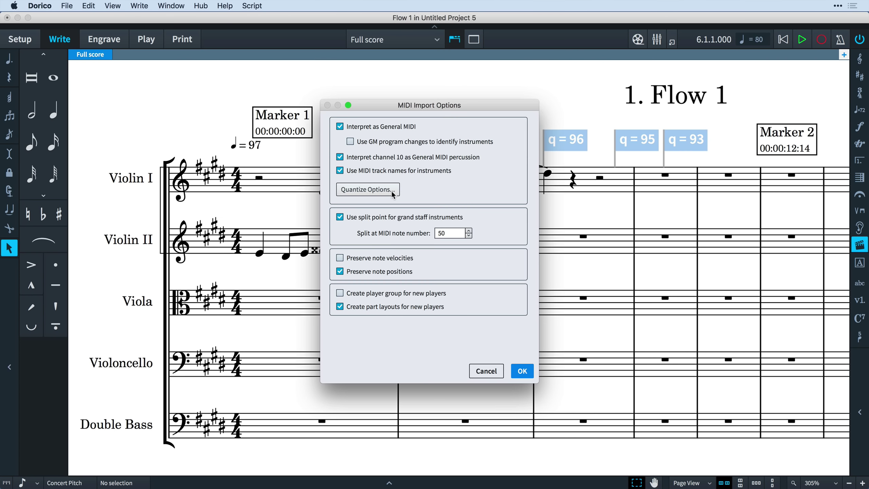
left_click(393, 195)
left_click(461, 213)
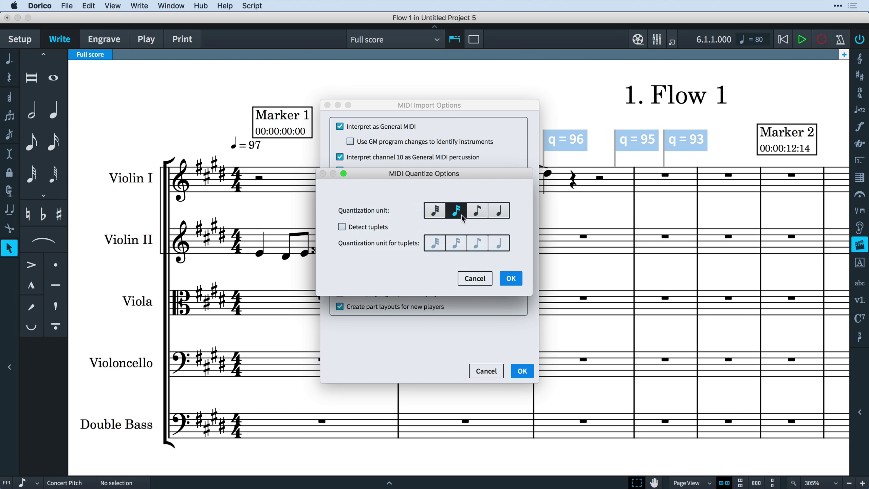
left_click(510, 278)
left_click(469, 236)
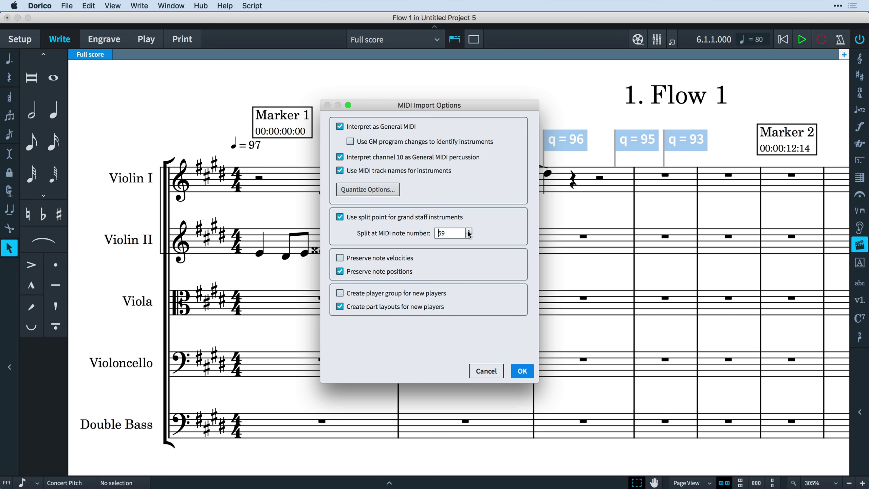
left_click(469, 232)
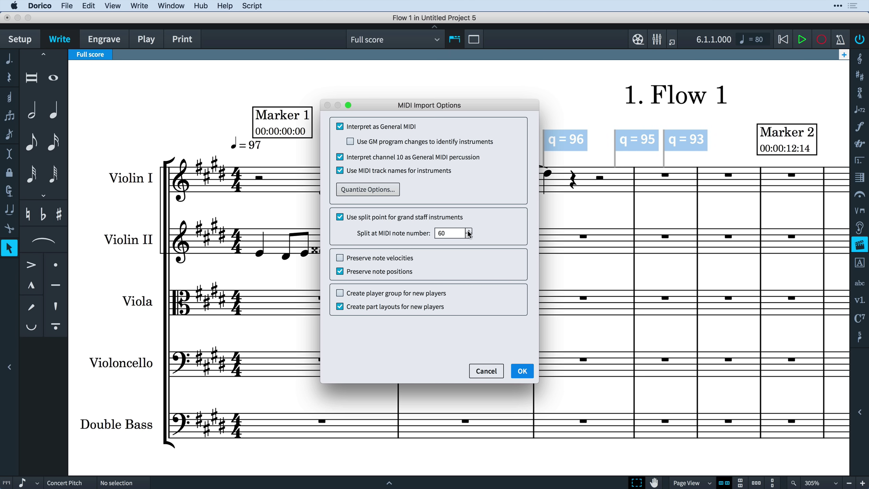
left_click(527, 371)
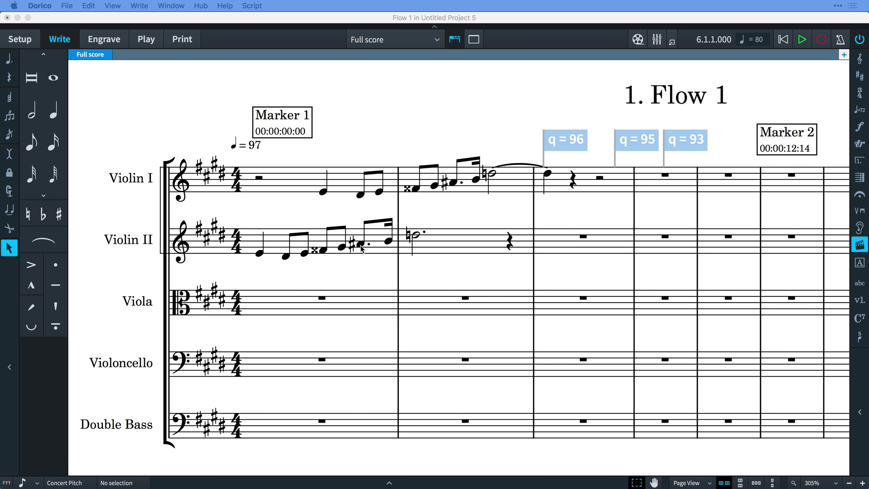
- Inspect the double-sharp F, Markers 1 and 2, and the q = 96, 95 and 93 tempo changes
left_click(352, 254)
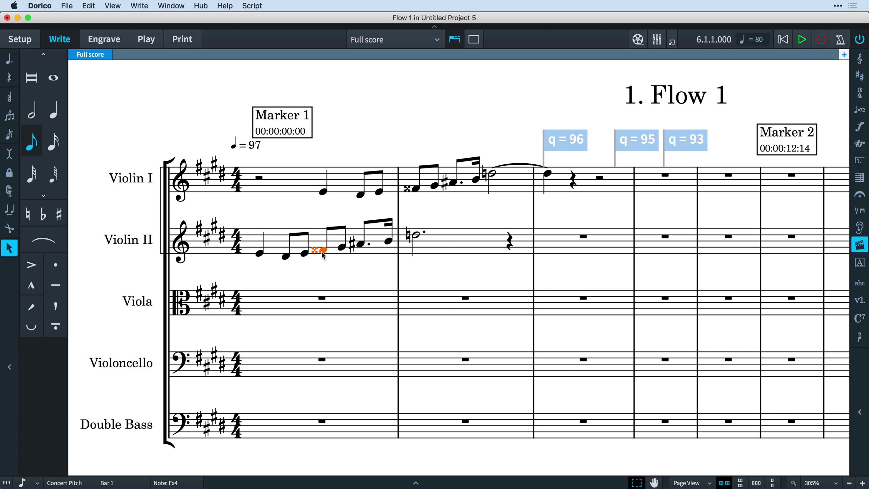
left_click(291, 125)
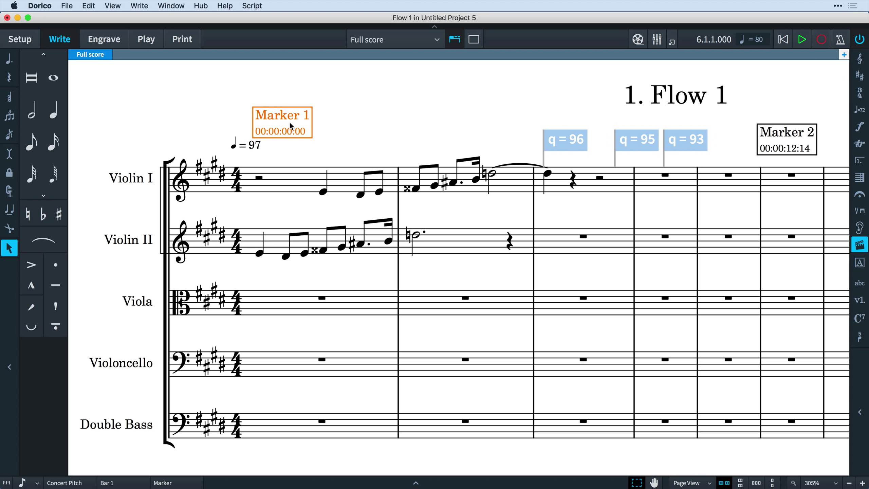
left_click(779, 141)
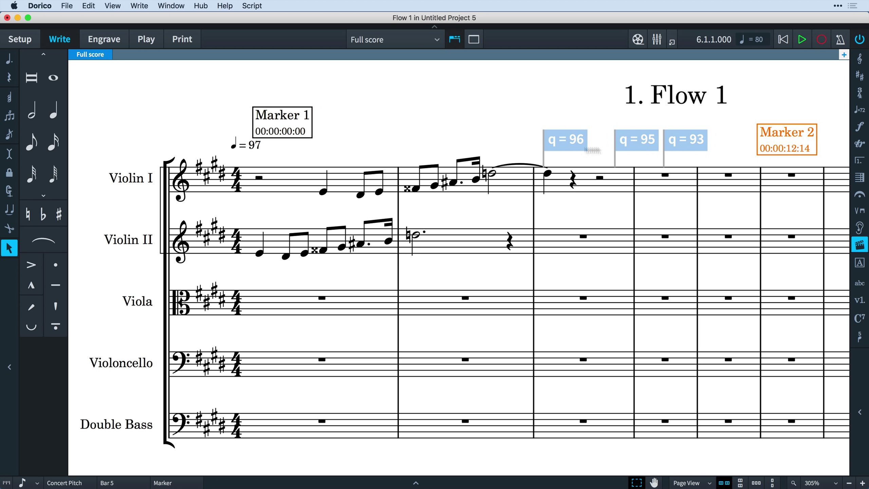
left_click(554, 146)
left_click(648, 149)
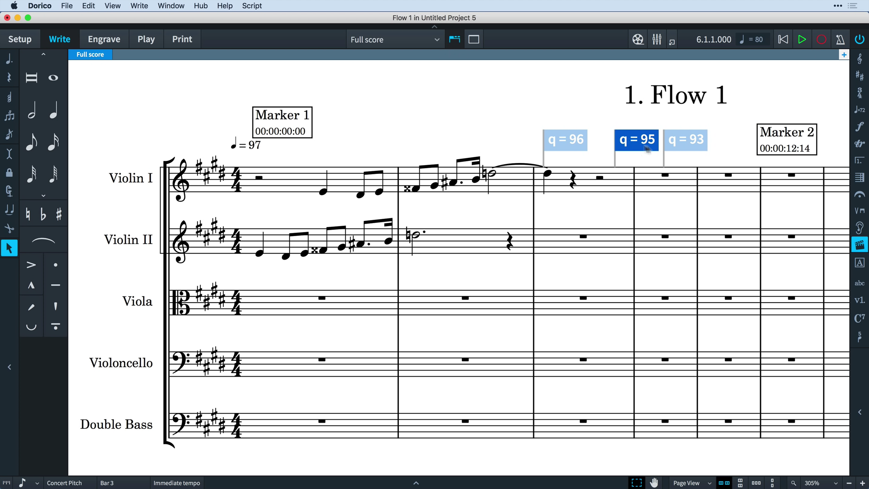
left_click(686, 145)
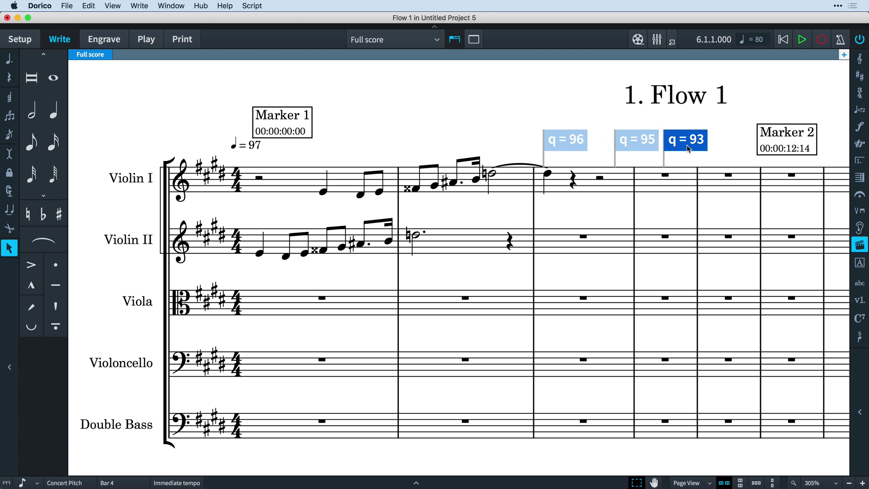
left_click(721, 151)
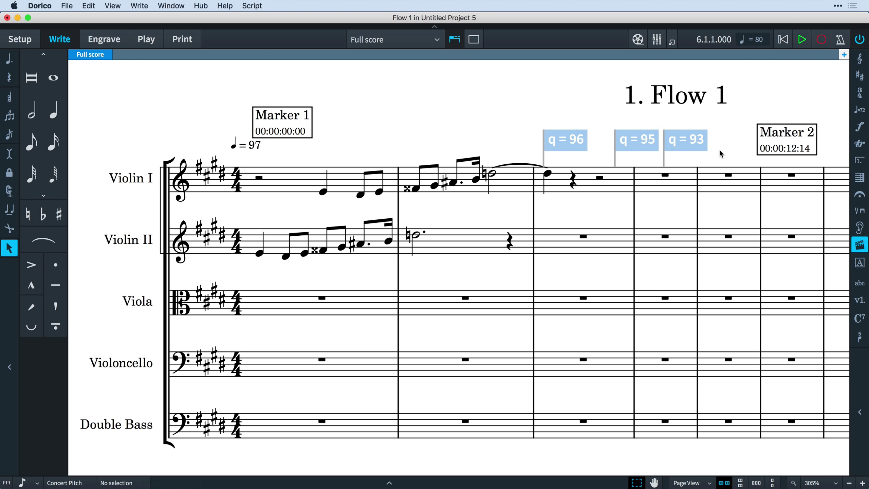